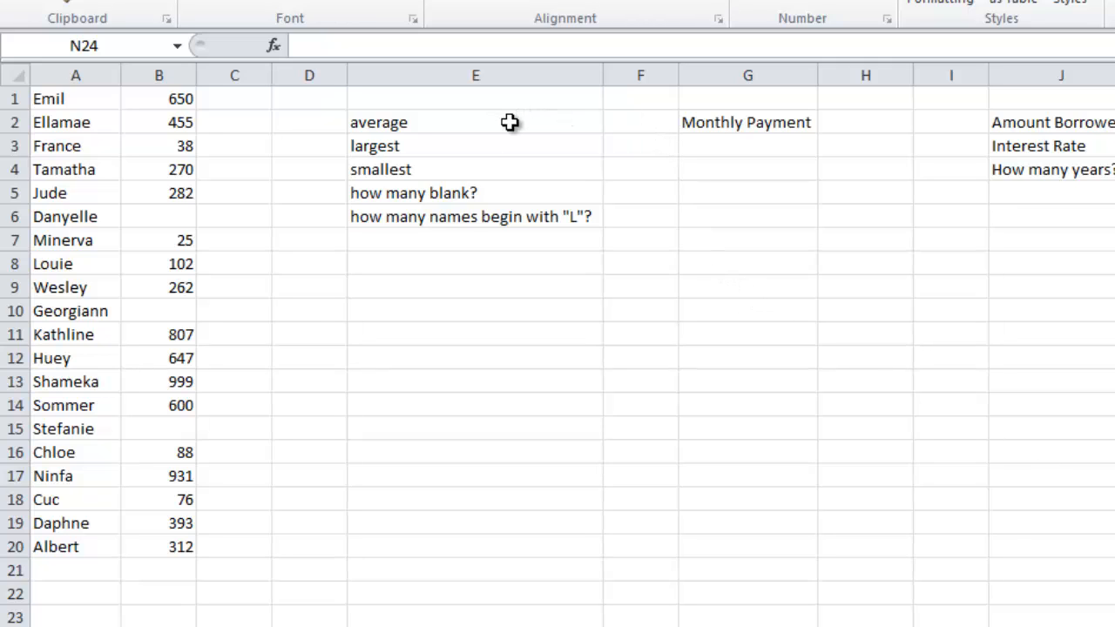
Enter the formula =average(B1:B20) in cell F2, beside the "average" label.
{"action": "left_click", "coordinate": [636, 122]}
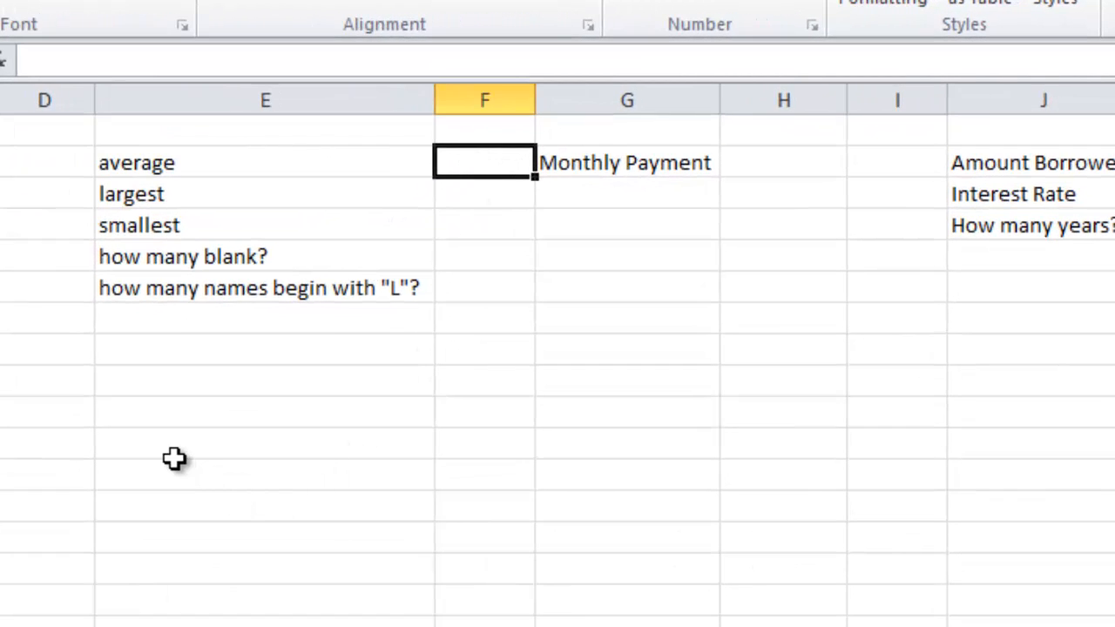
{"action": "type", "text": "="}
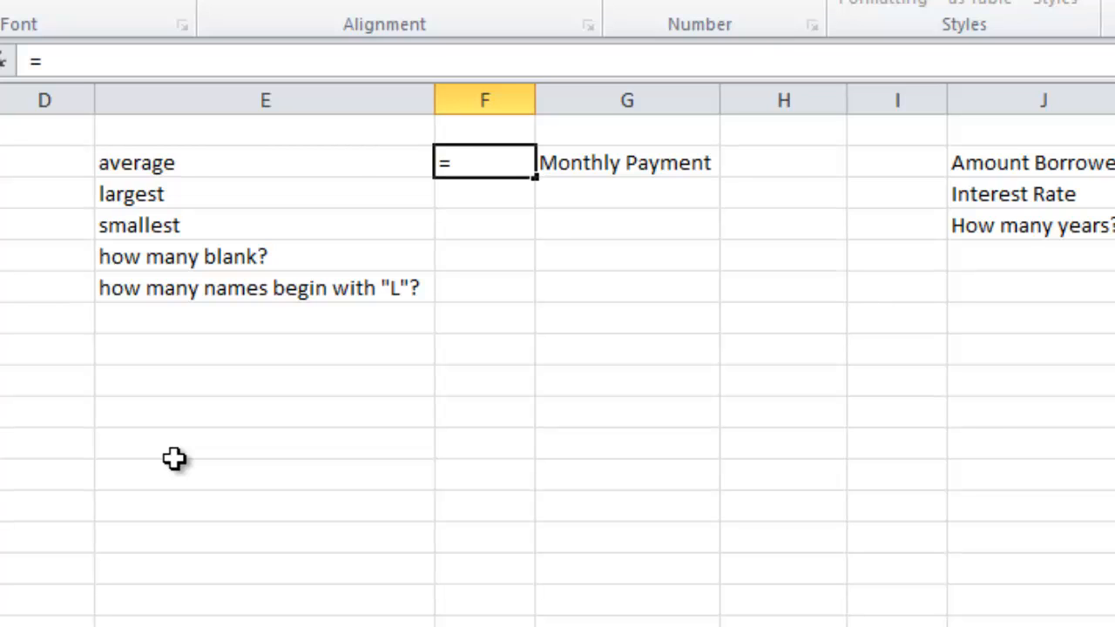
{"action": "type", "text": "average"}
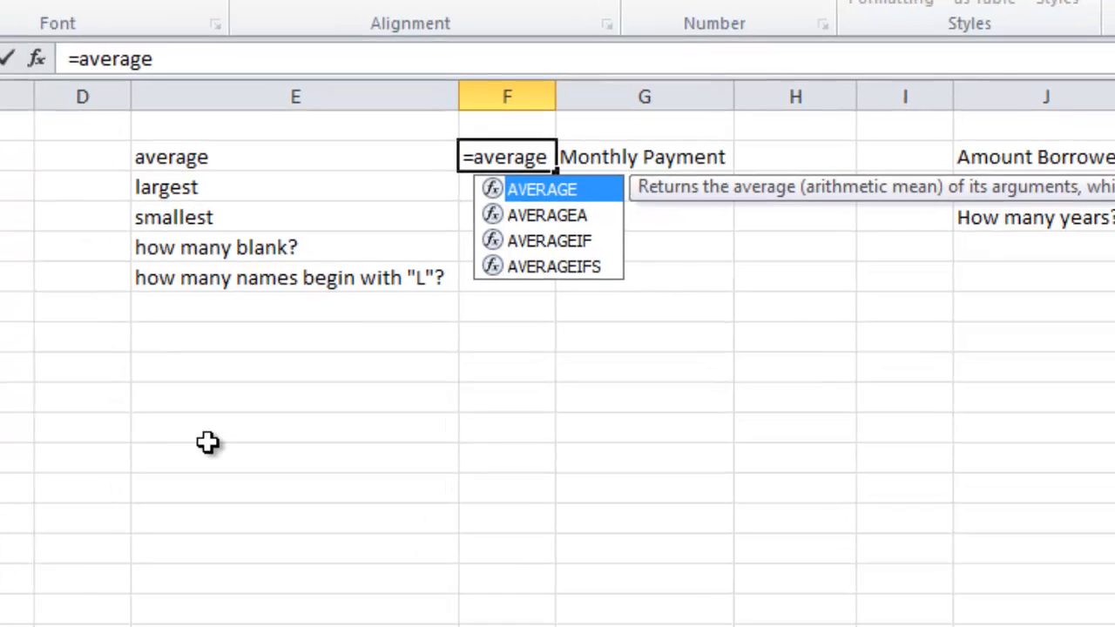
{"action": "type", "text": "("}
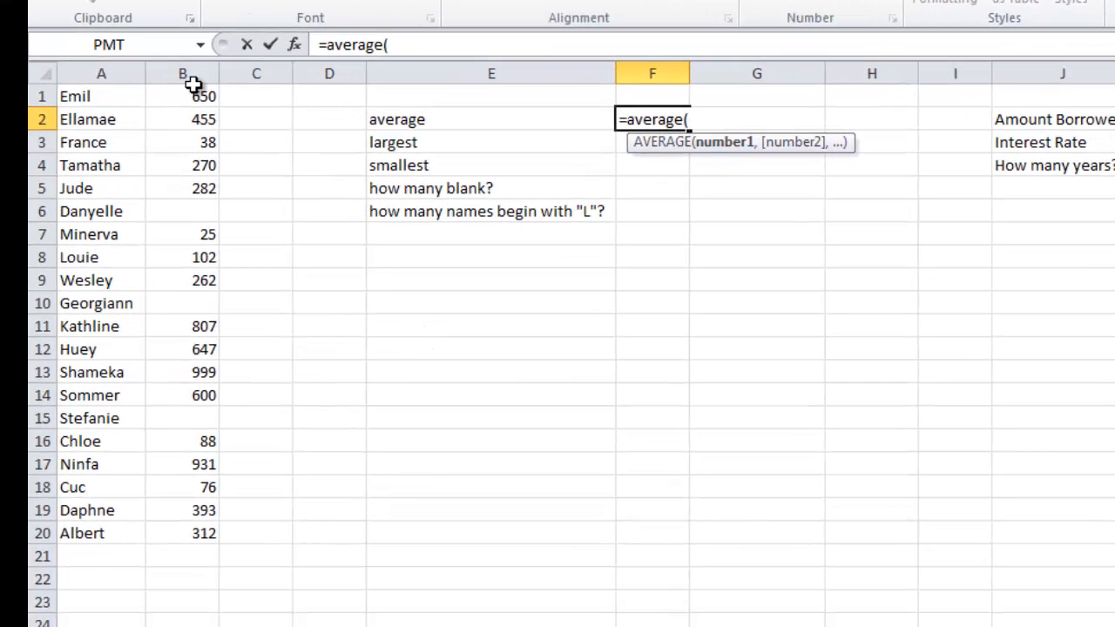
{"action": "left_click", "coordinate": [194, 96]}
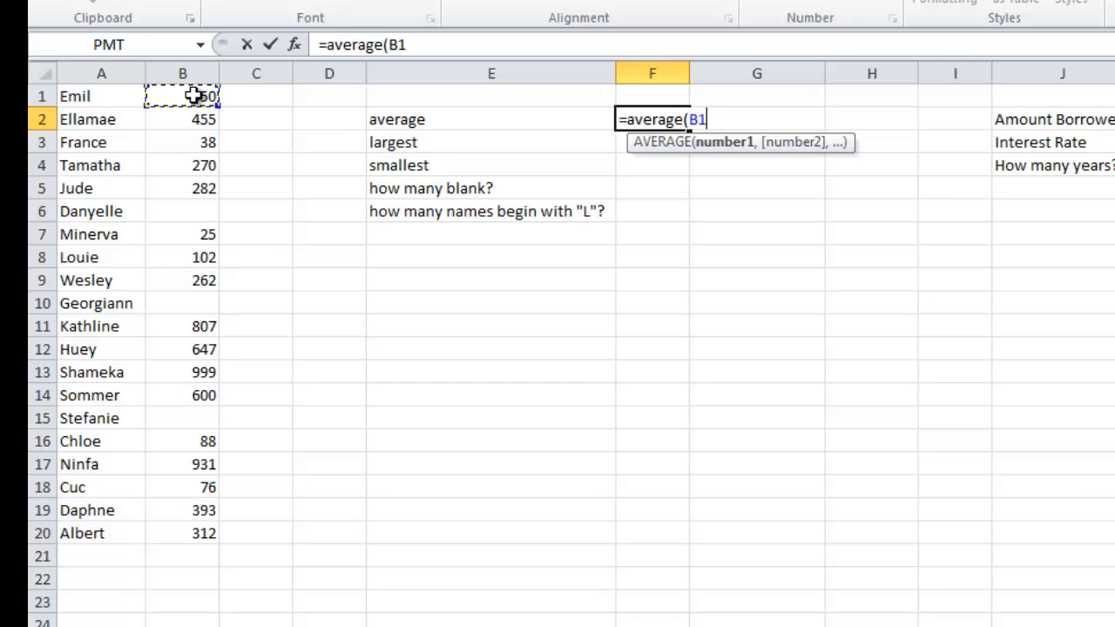
{"action": "left_click_drag", "start_coordinate": [194, 96], "coordinate": [188, 524]}
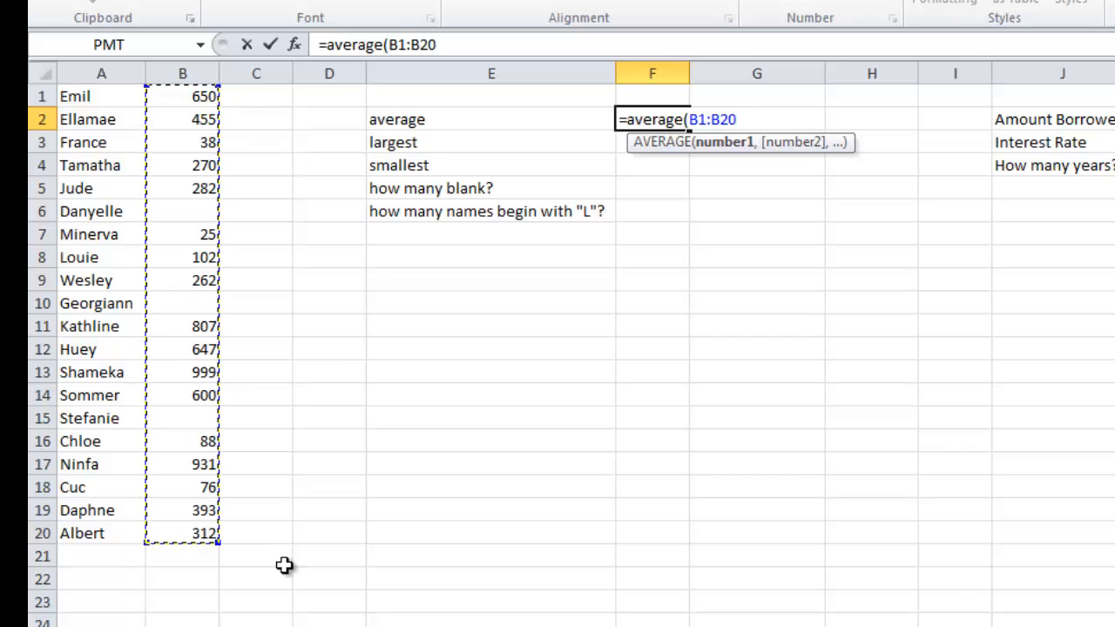
{"action": "type", "text": ")"}
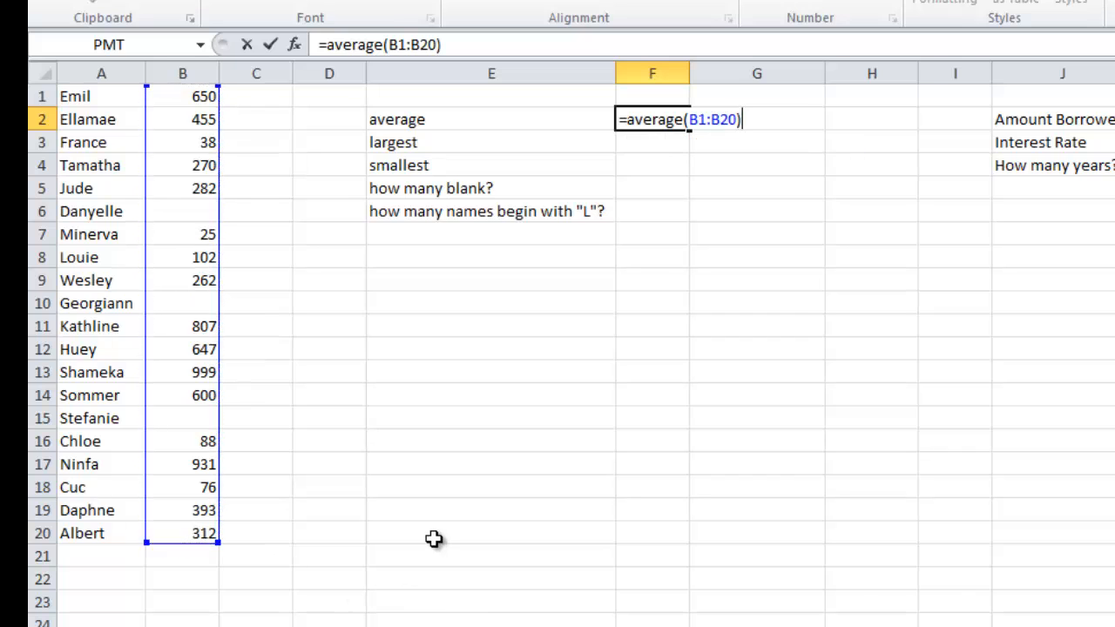
{"action": "key", "text": "Return"}
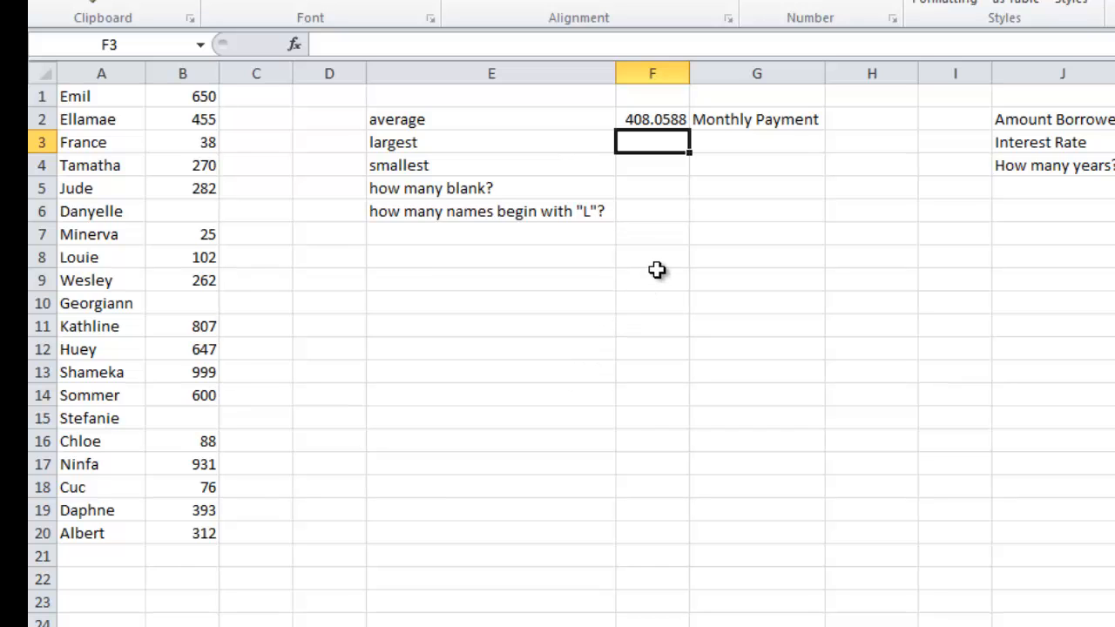
Insert a blank column in front of the Monthly Payment column.
{"action": "left_click", "coordinate": [756, 73]}
{"action": "right_click", "coordinate": [755, 73]}
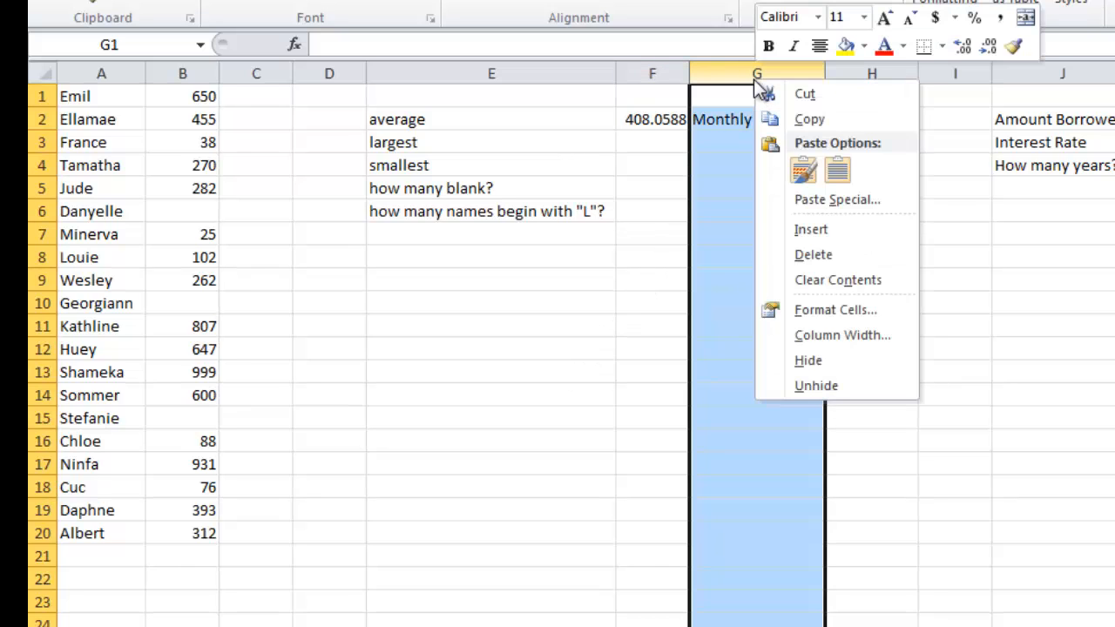
{"action": "left_click", "coordinate": [804, 231]}
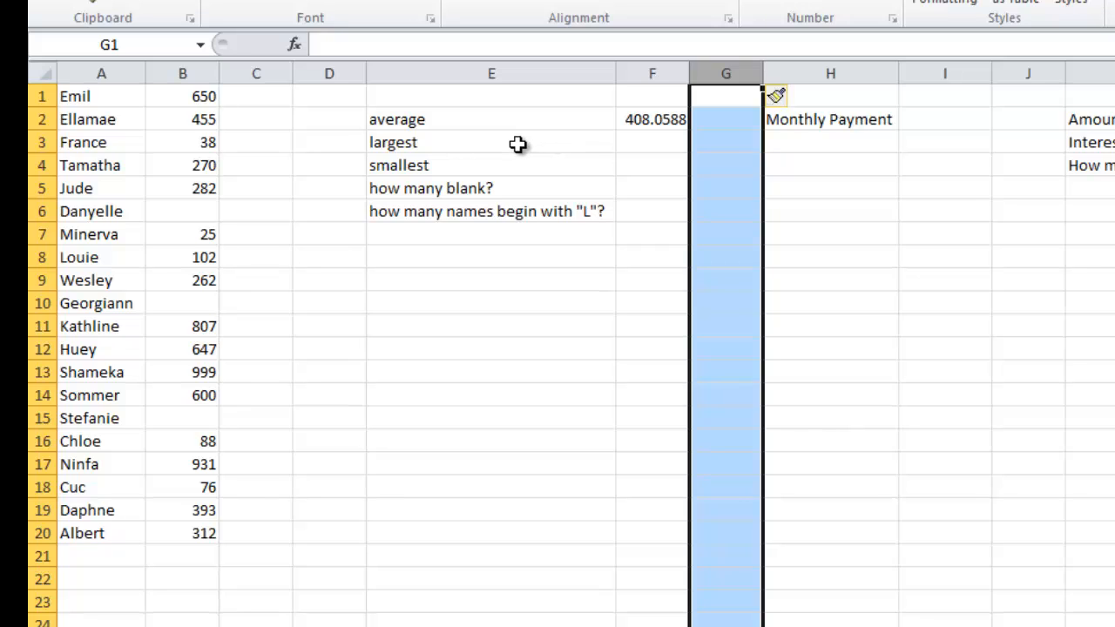
Start inserting a function in cell F3, beside the "largest" label, and search the functions for "largest".
{"action": "left_click", "coordinate": [635, 119]}
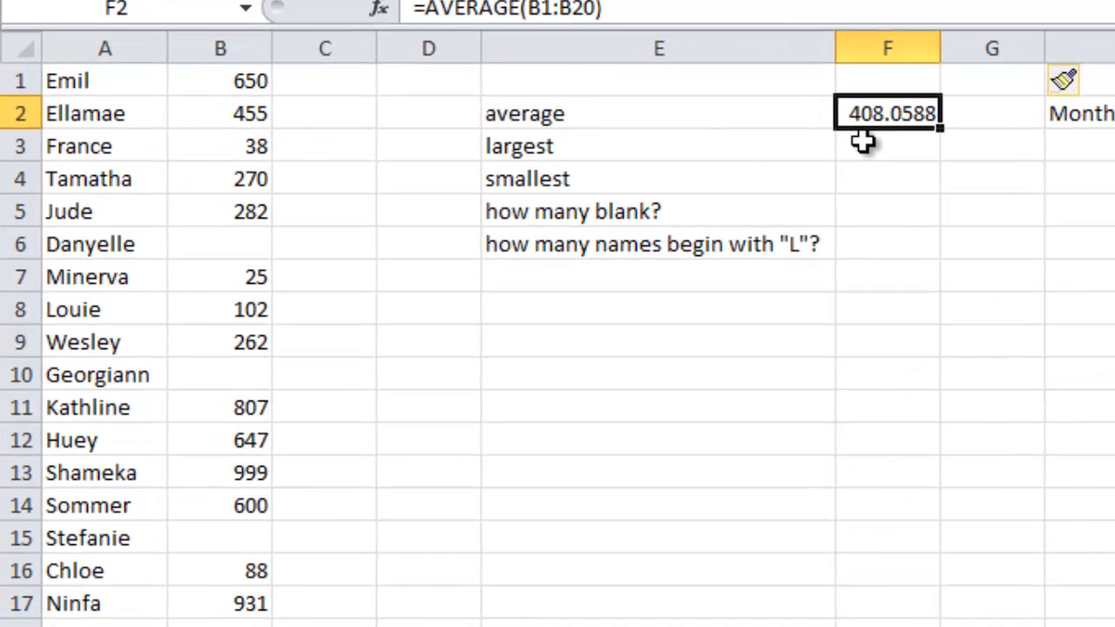
{"action": "left_click", "coordinate": [862, 142]}
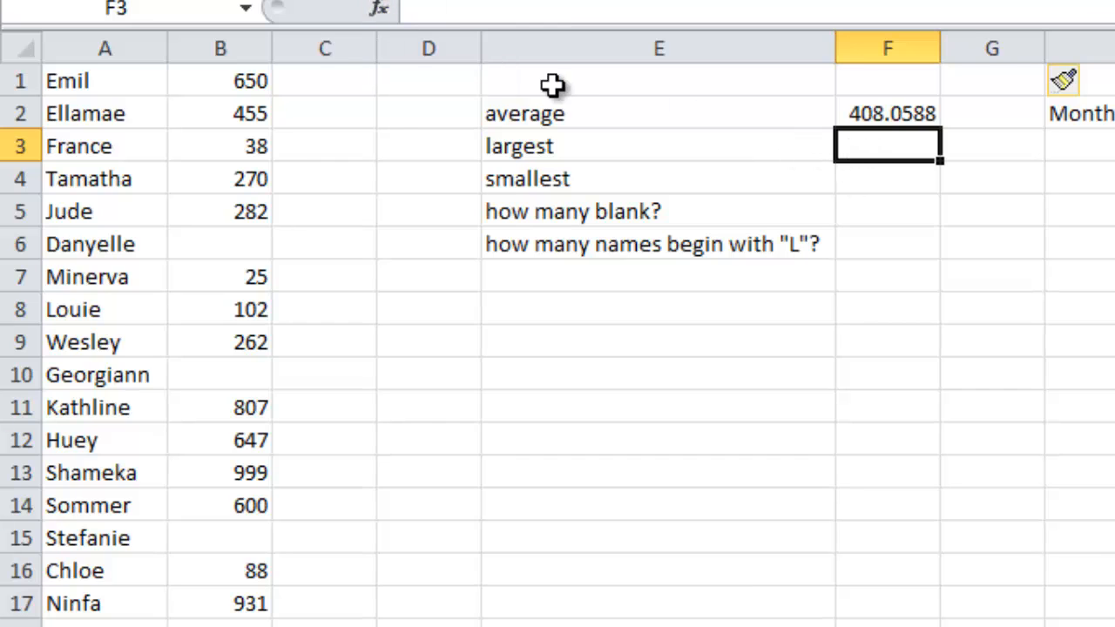
{"action": "left_click", "coordinate": [380, 11]}
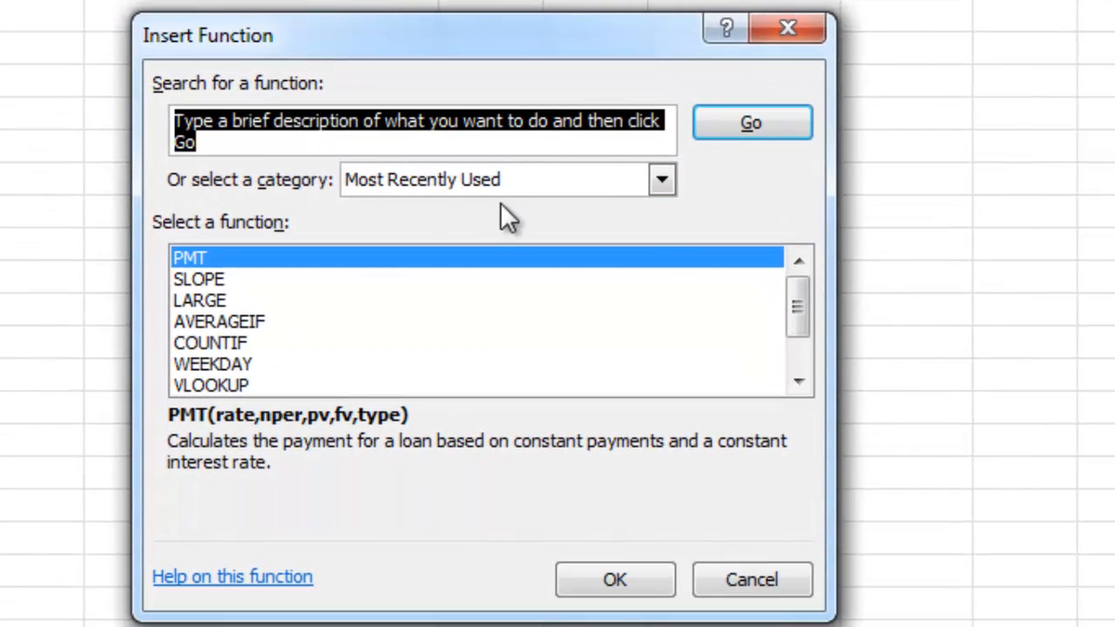
{"action": "type", "text": "lar"}
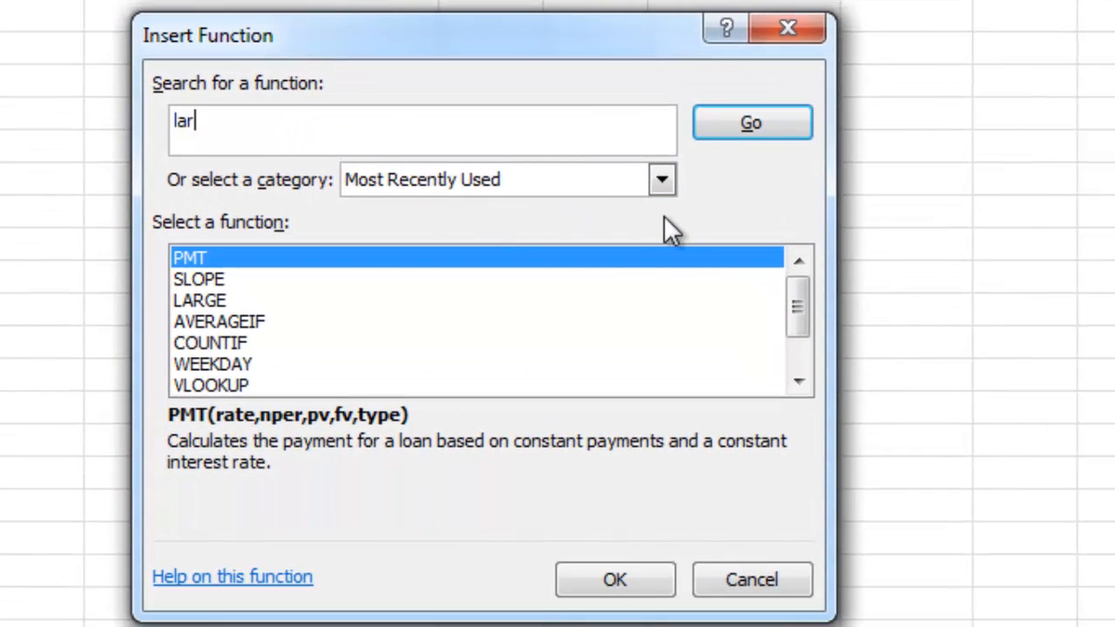
{"action": "type", "text": "gest"}
{"action": "key", "text": "Return"}
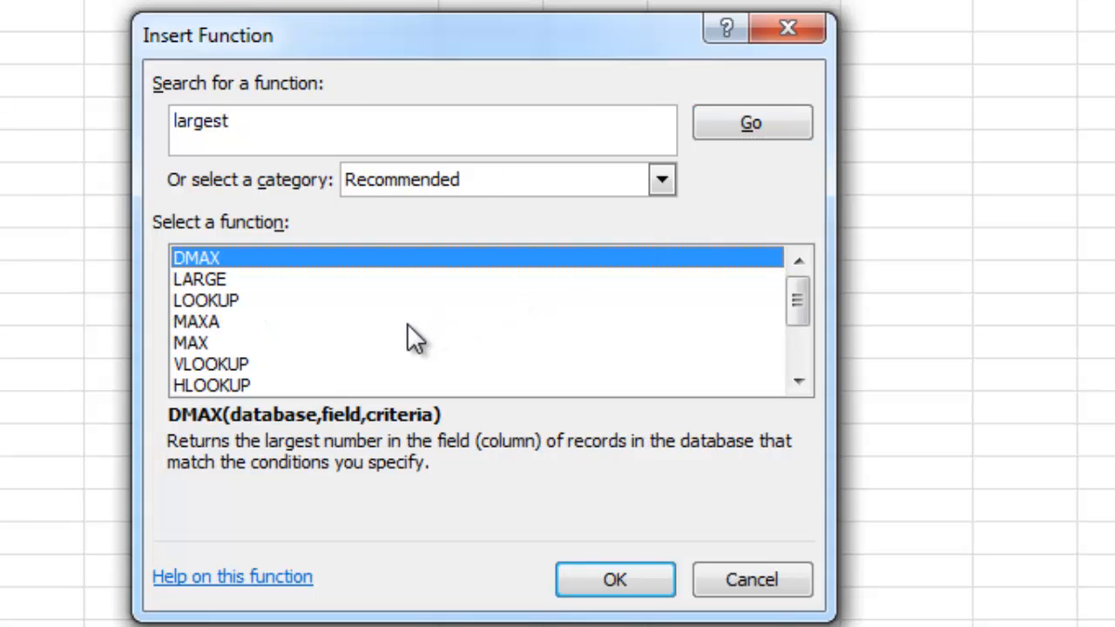
{"action": "left_click", "coordinate": [252, 120]}
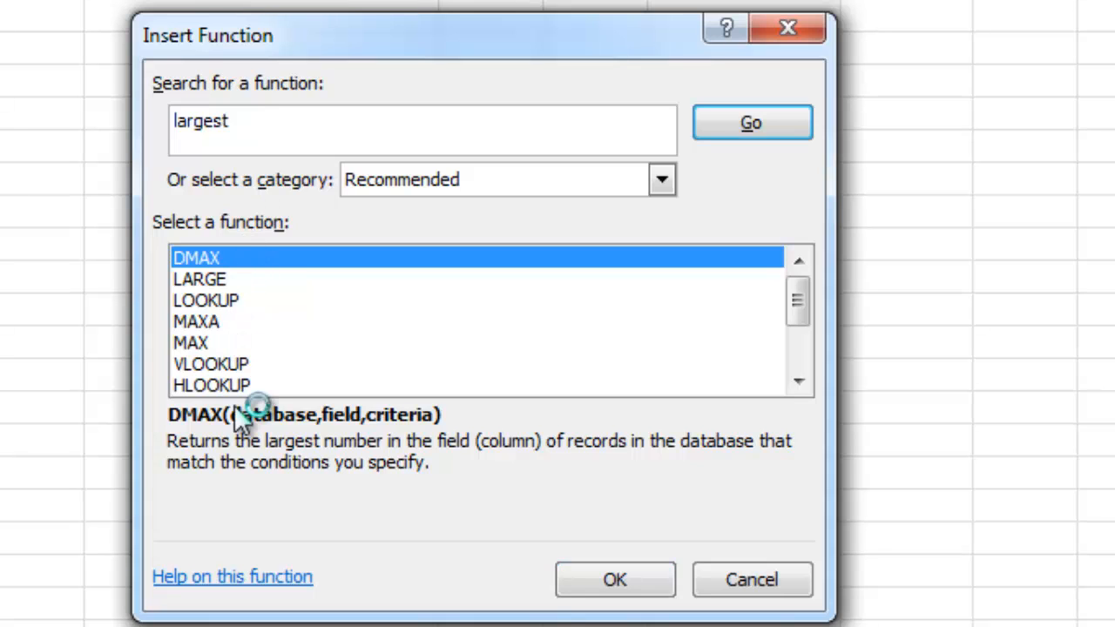
Insert the MAX function in F3 with the range B1:B20 as its first argument.
{"action": "left_click", "coordinate": [209, 276]}
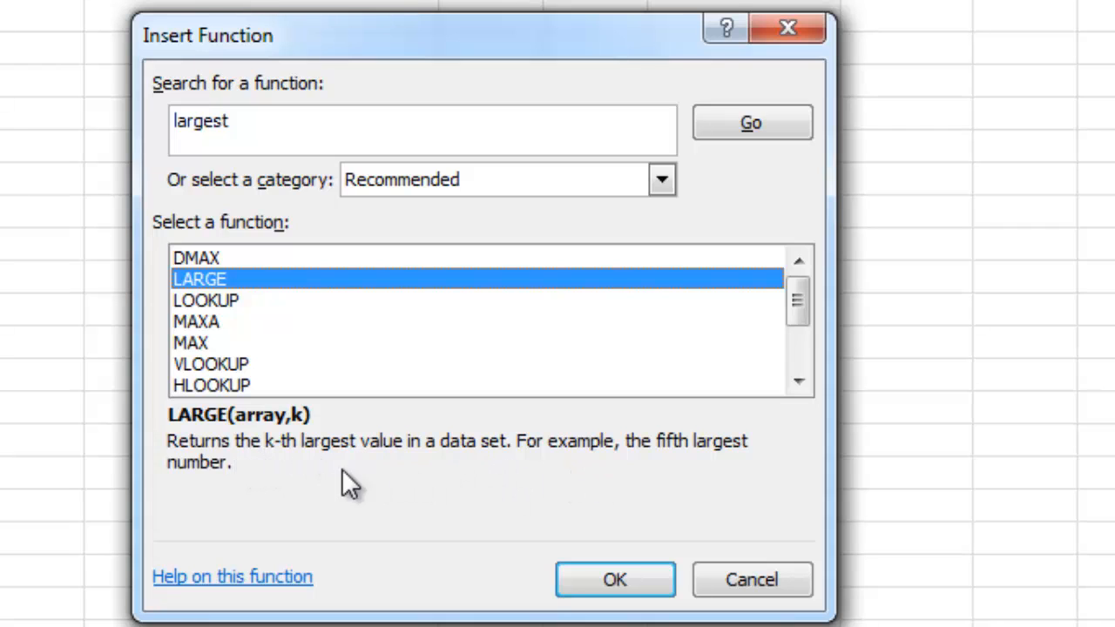
{"action": "left_click", "coordinate": [194, 341]}
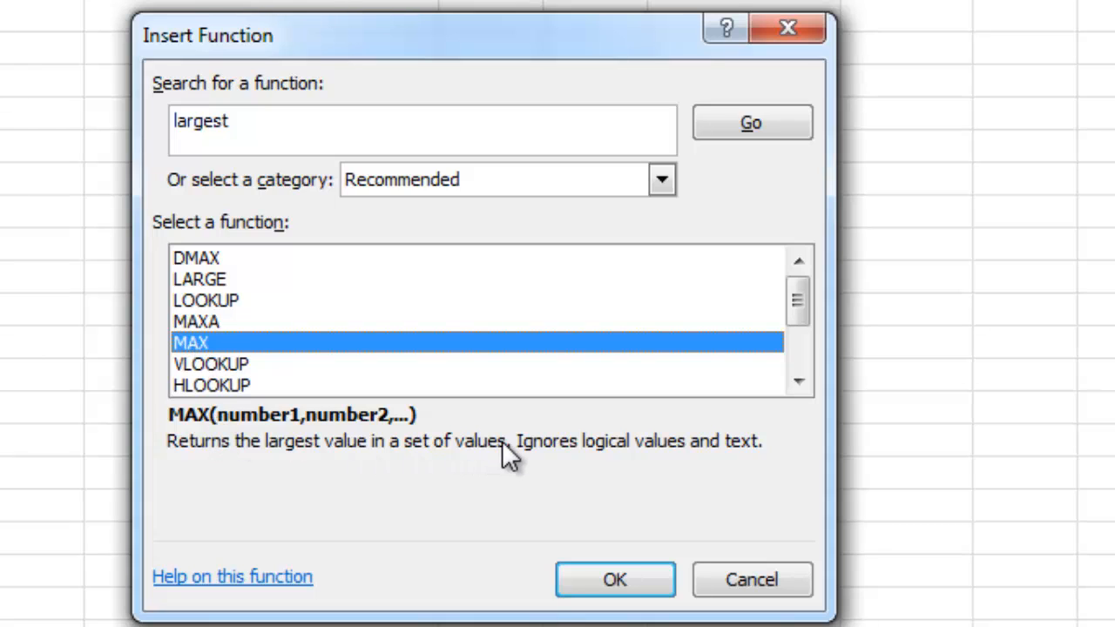
{"action": "left_click", "coordinate": [614, 581]}
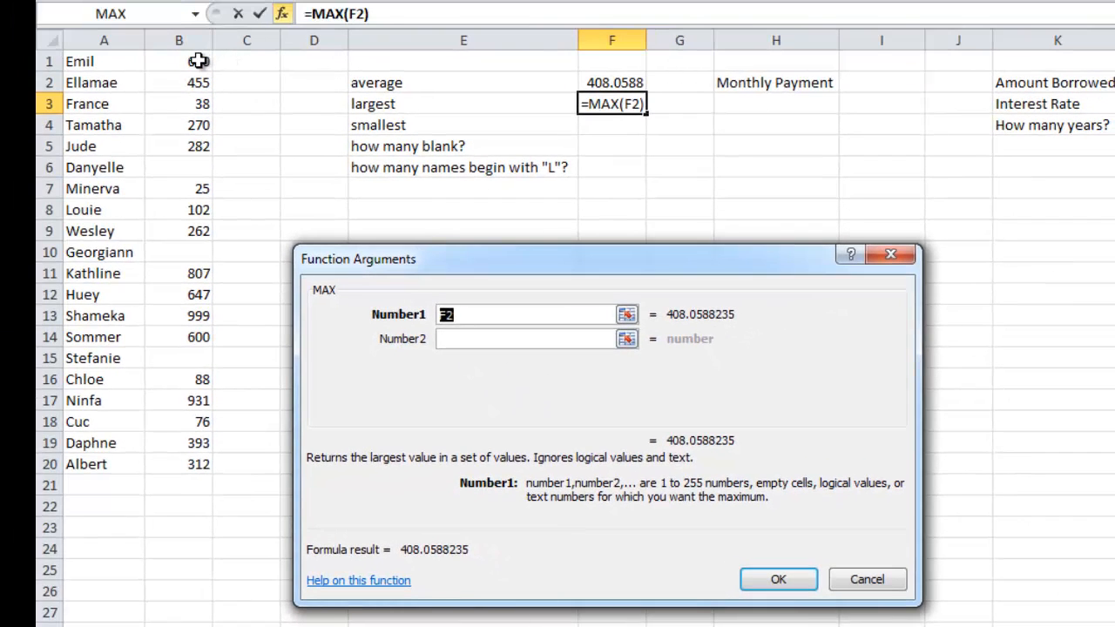
{"action": "left_click_drag", "start_coordinate": [198, 61], "coordinate": [177, 462]}
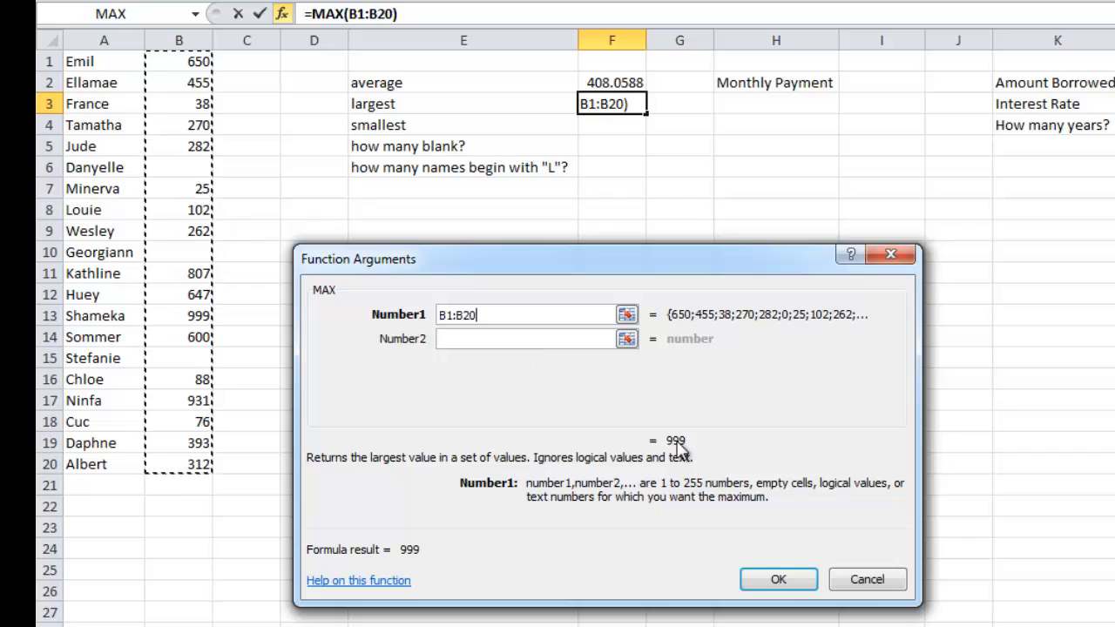
{"action": "left_click", "coordinate": [778, 580]}
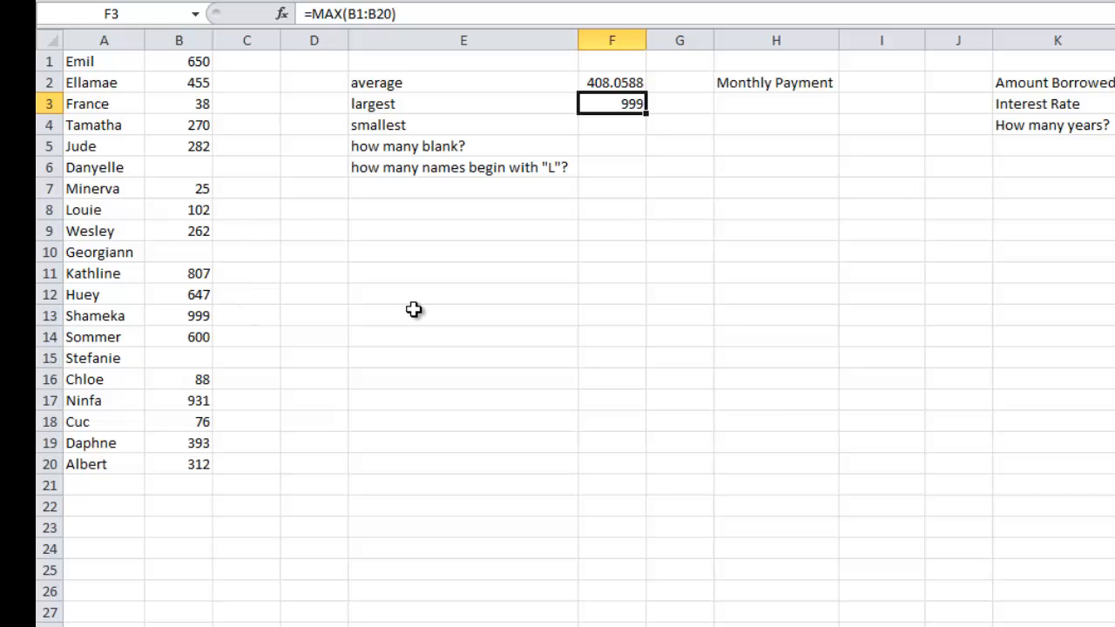
Start inserting a function in cell F4, beside the "smallest" label, and look through the available function categories.
{"action": "left_click", "coordinate": [619, 124]}
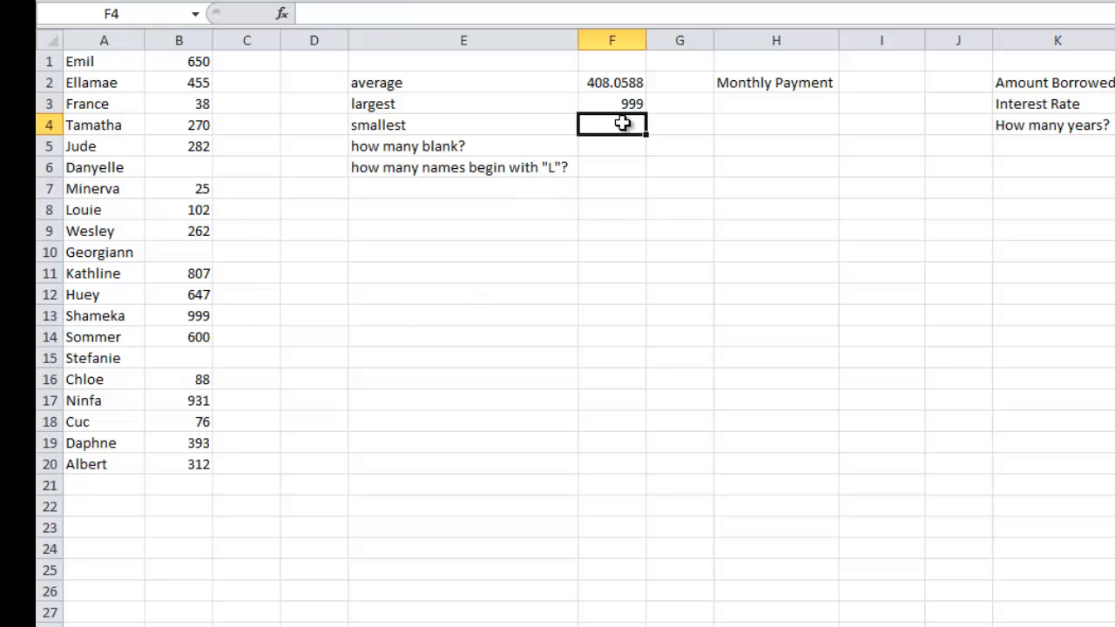
{"action": "left_click", "coordinate": [281, 13]}
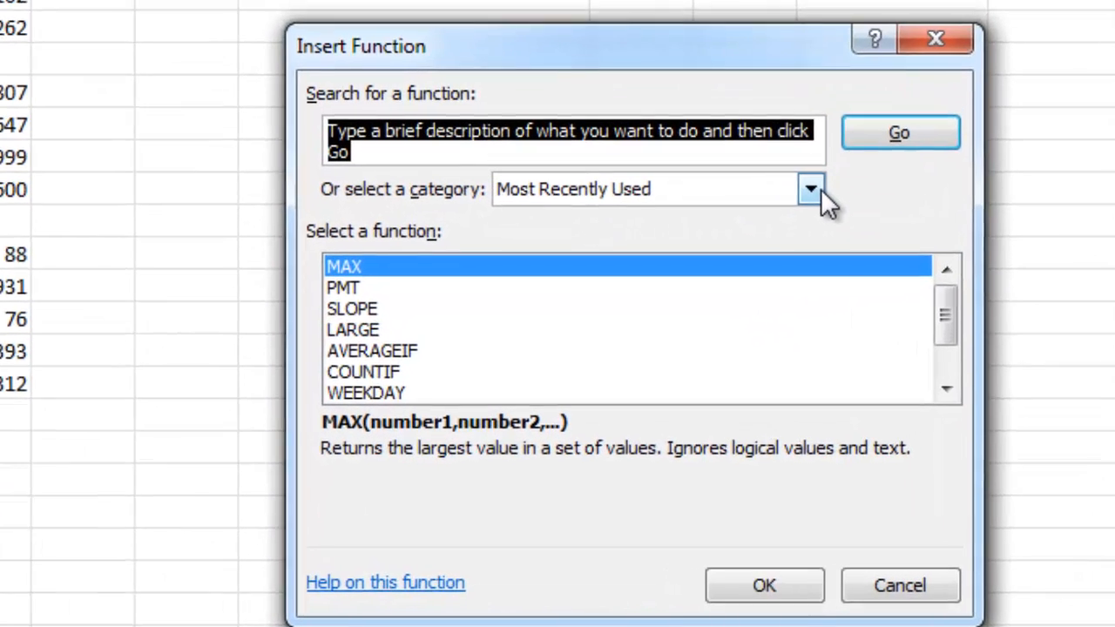
{"action": "left_click", "coordinate": [811, 189]}
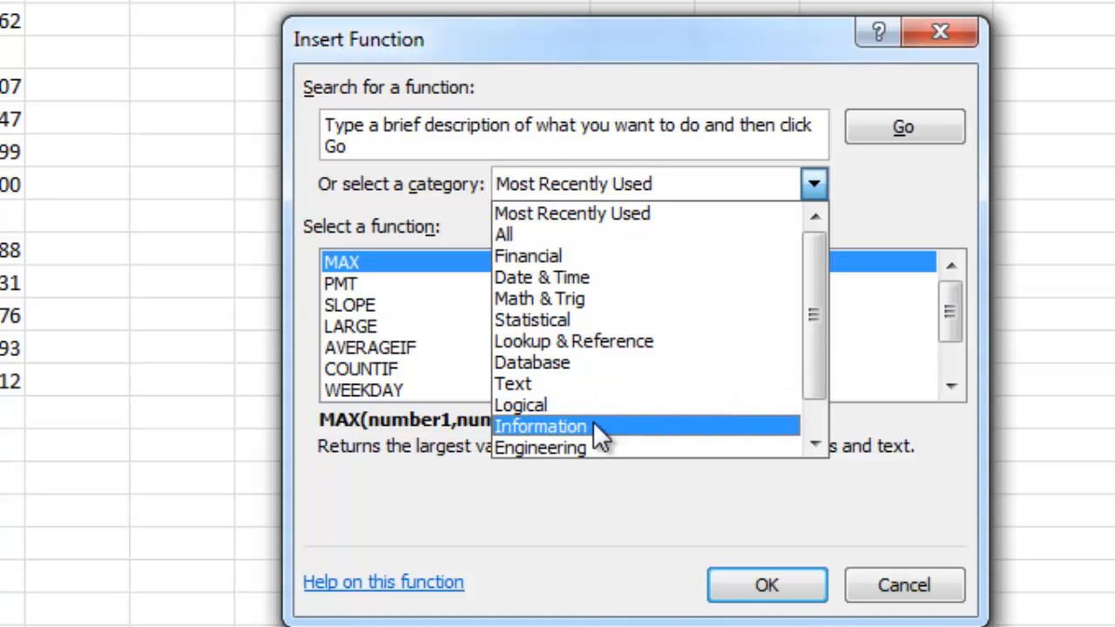
{"action": "scroll", "coordinate": [814, 426], "scroll_direction": "down", "scroll_amount": 1}
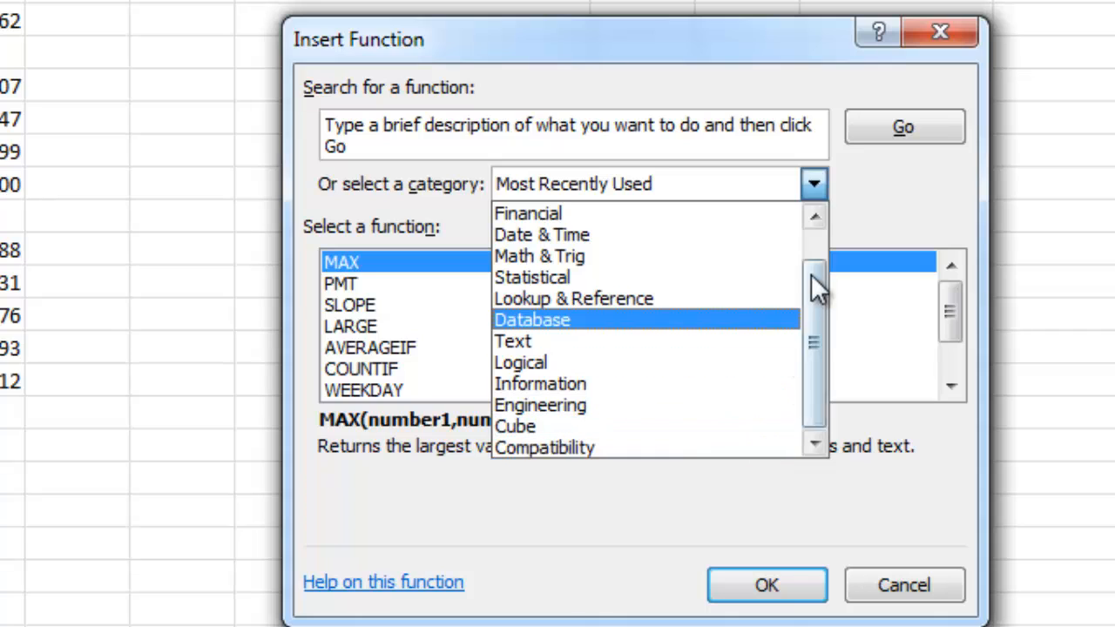
{"action": "scroll", "coordinate": [819, 236], "scroll_direction": "up", "scroll_amount": 1}
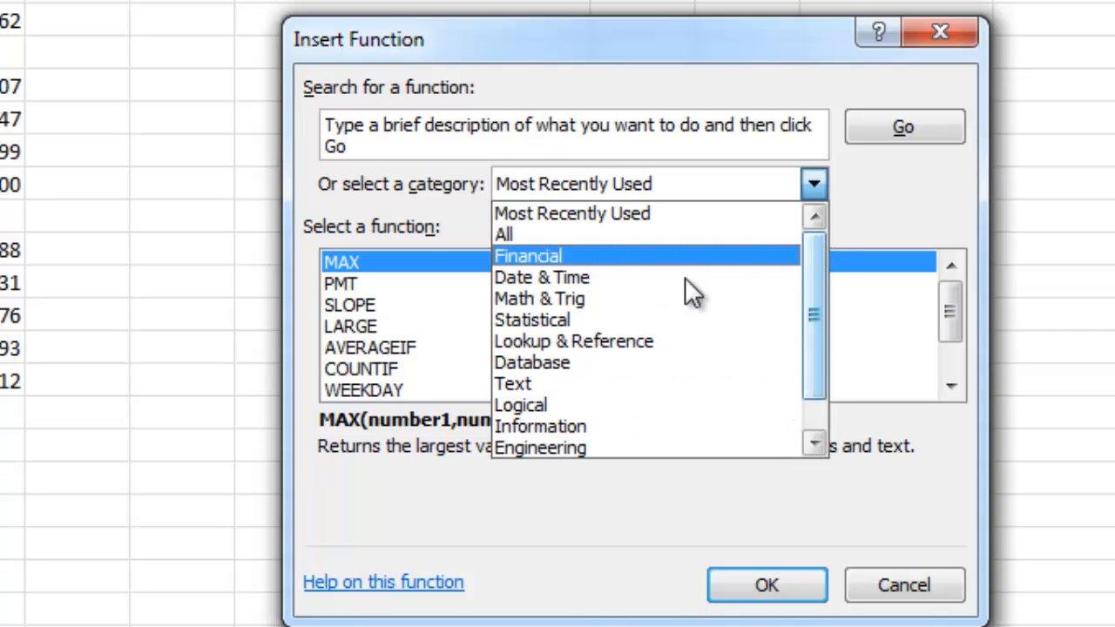
Browse the Math & Trig category for a function that returns the smallest value.
{"action": "left_click", "coordinate": [580, 298]}
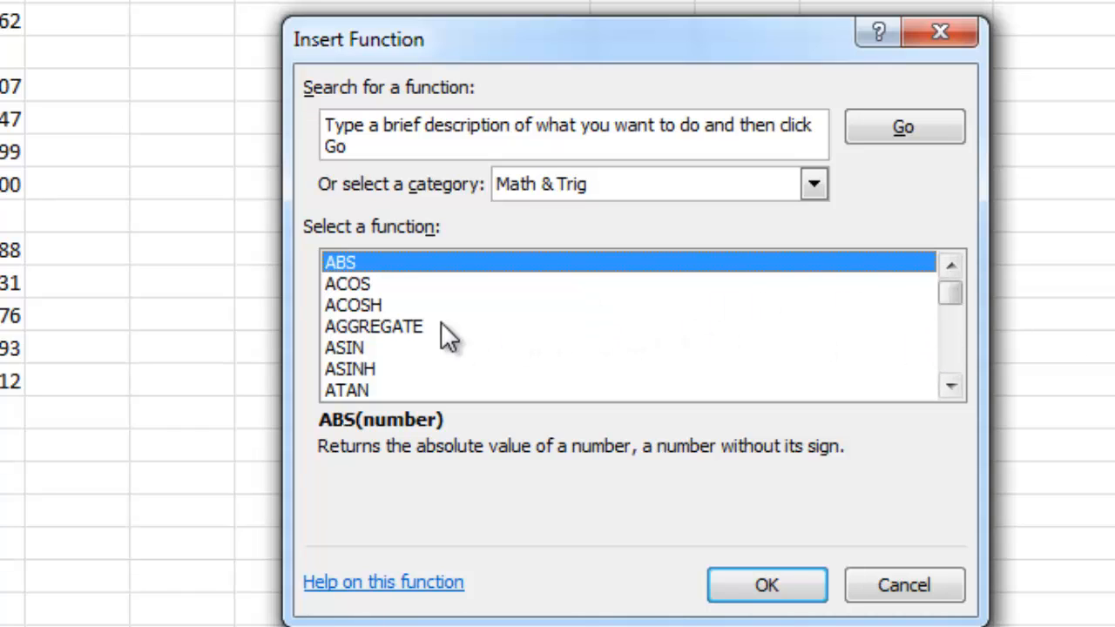
{"action": "left_click", "coordinate": [950, 349]}
{"action": "left_click", "coordinate": [949, 348]}
{"action": "left_click", "coordinate": [950, 348]}
{"action": "left_click", "coordinate": [950, 348]}
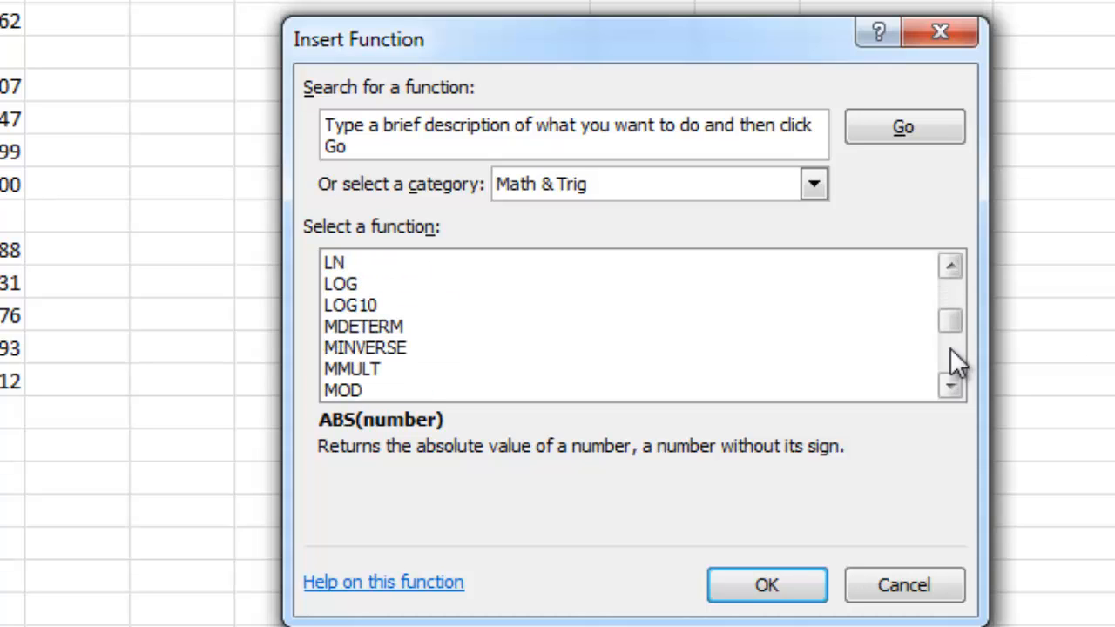
{"action": "left_click", "coordinate": [950, 349]}
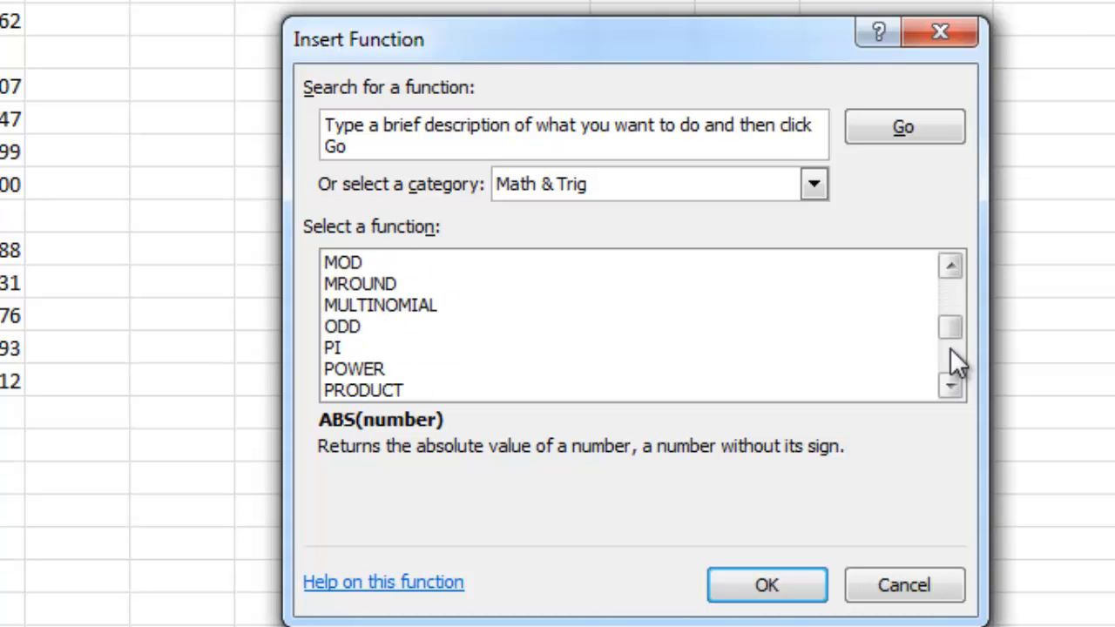
{"action": "left_click", "coordinate": [951, 292]}
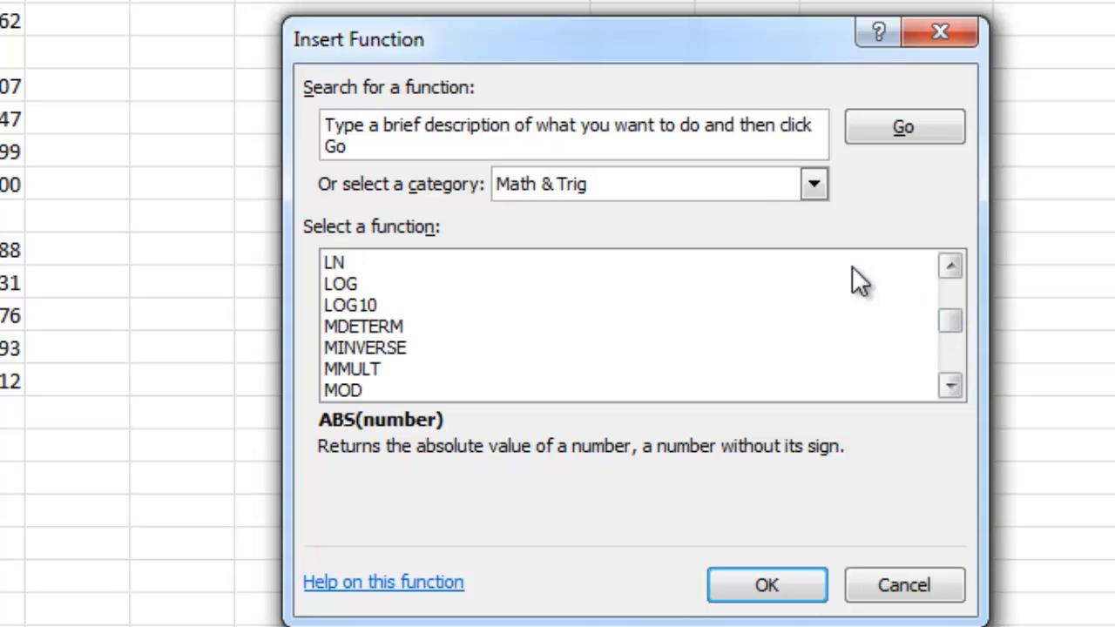
Switch the function category to Statistical and select the MIN function for cell F4.
{"action": "left_click", "coordinate": [812, 186]}
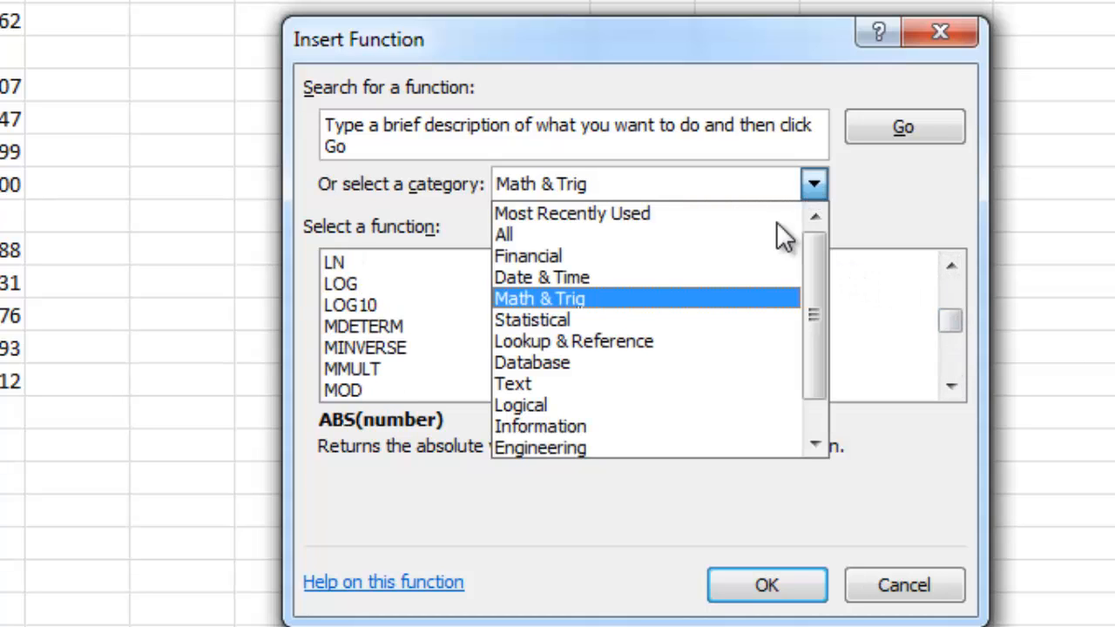
{"action": "left_click", "coordinate": [728, 323]}
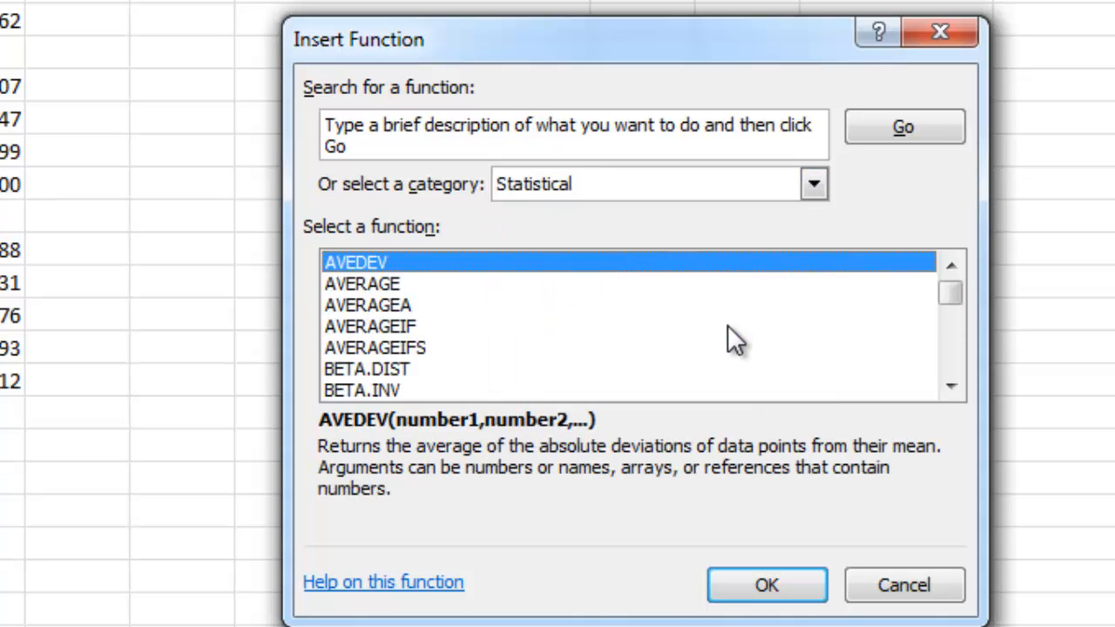
{"action": "left_click", "coordinate": [951, 373]}
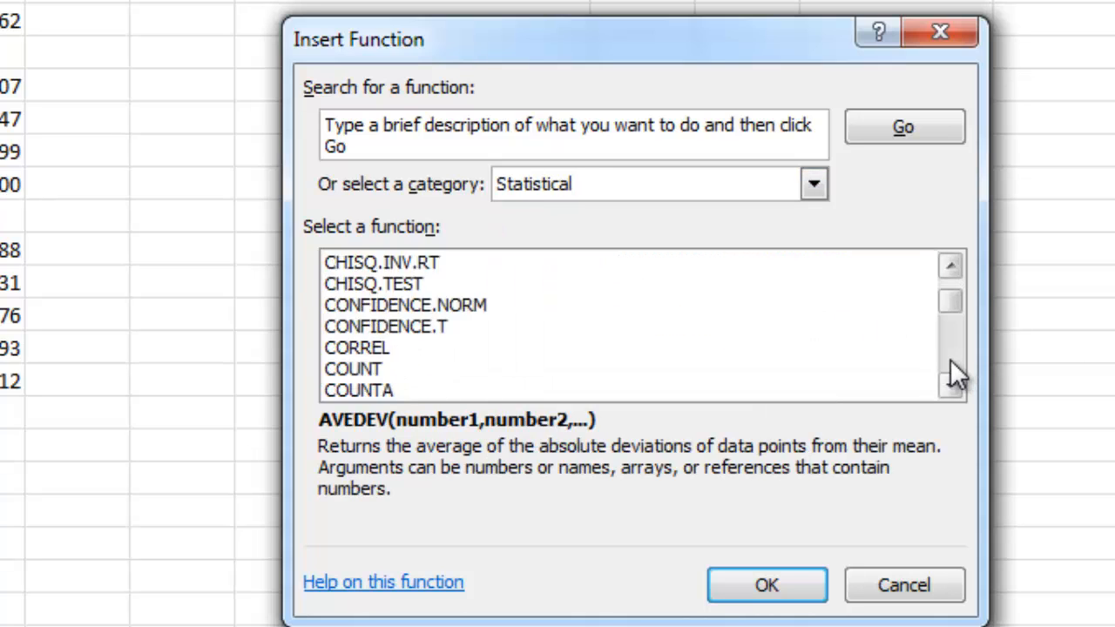
{"action": "left_click_drag", "start_coordinate": [951, 364], "coordinate": [951, 364]}
{"action": "left_click", "coordinate": [950, 361]}
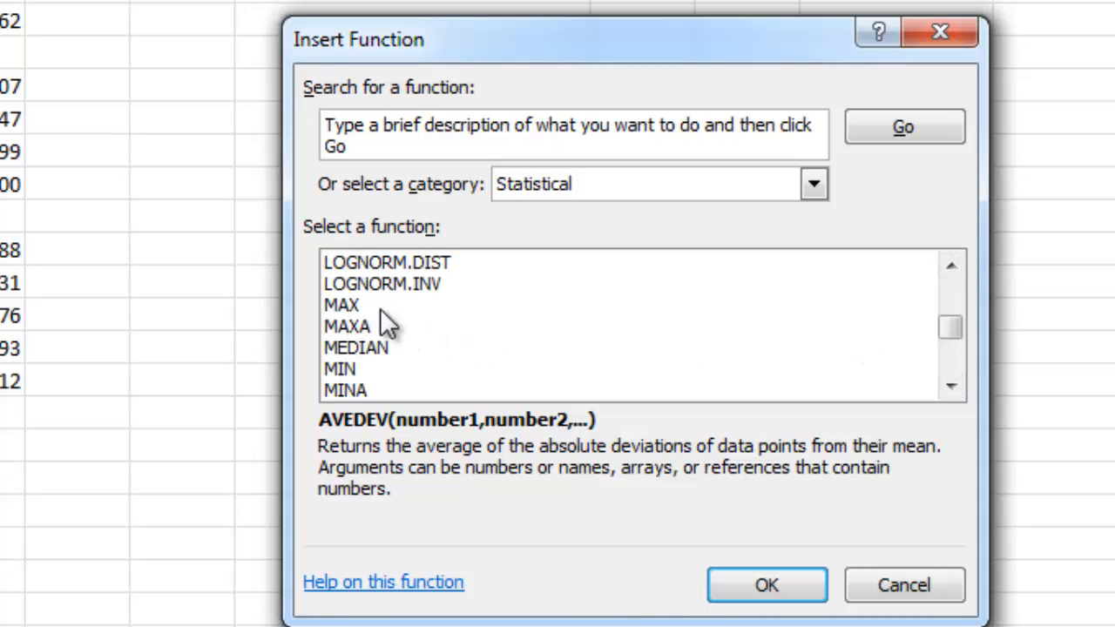
{"action": "left_click", "coordinate": [363, 368]}
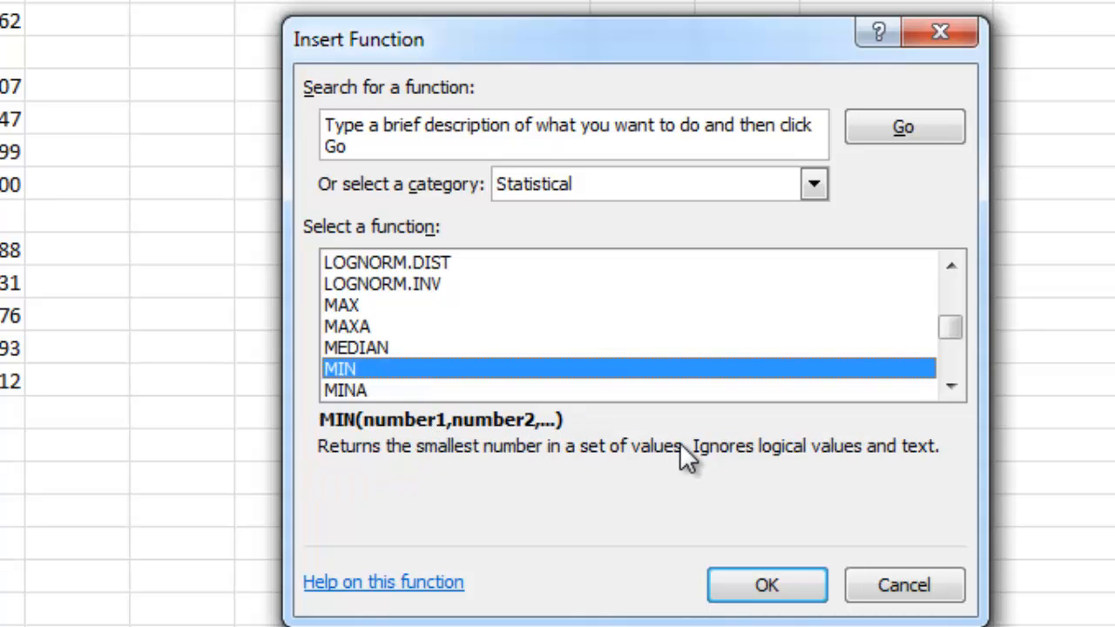
Insert the MIN function in F4 with the range B1:B20 as its first argument.
{"action": "left_click", "coordinate": [756, 581]}
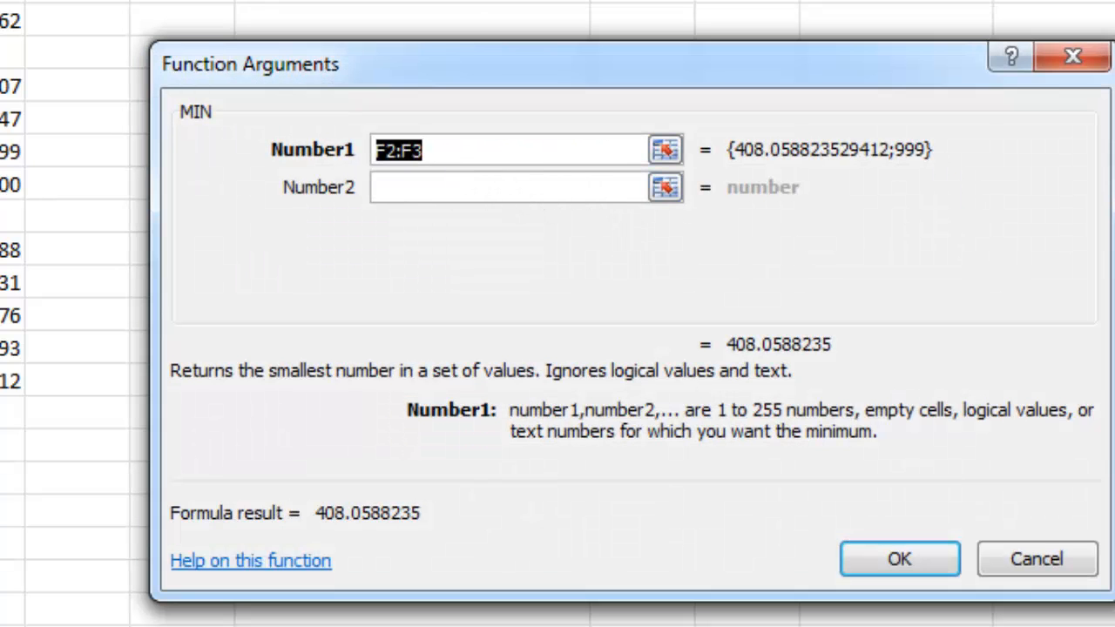
{"action": "left_click_drag", "start_coordinate": [0, 0], "coordinate": [12, 384]}
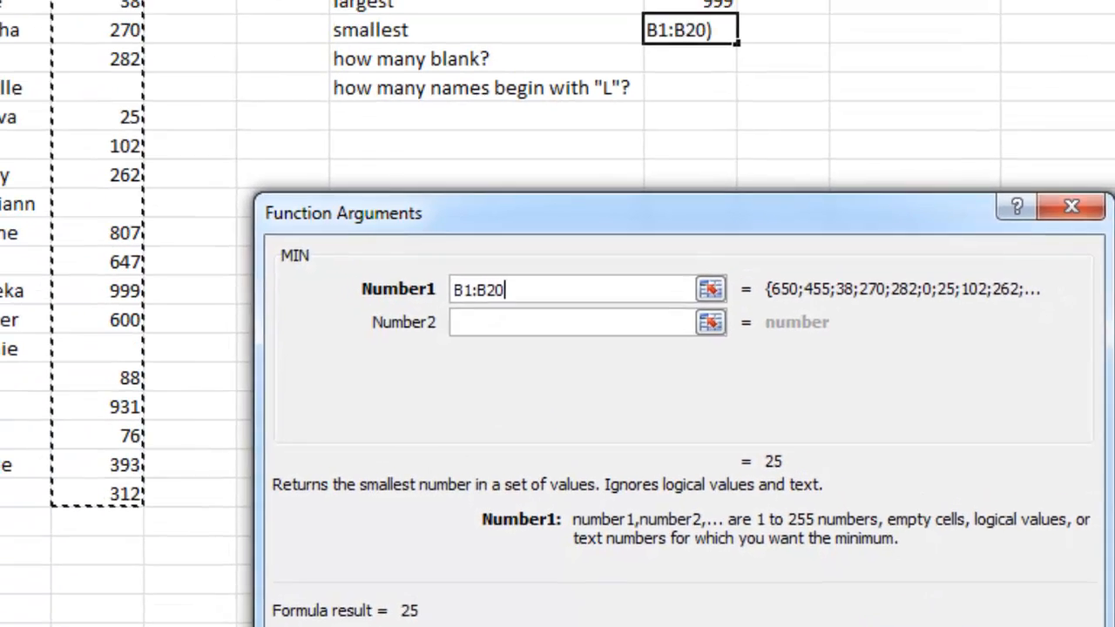
{"action": "left_click", "coordinate": [923, 624]}
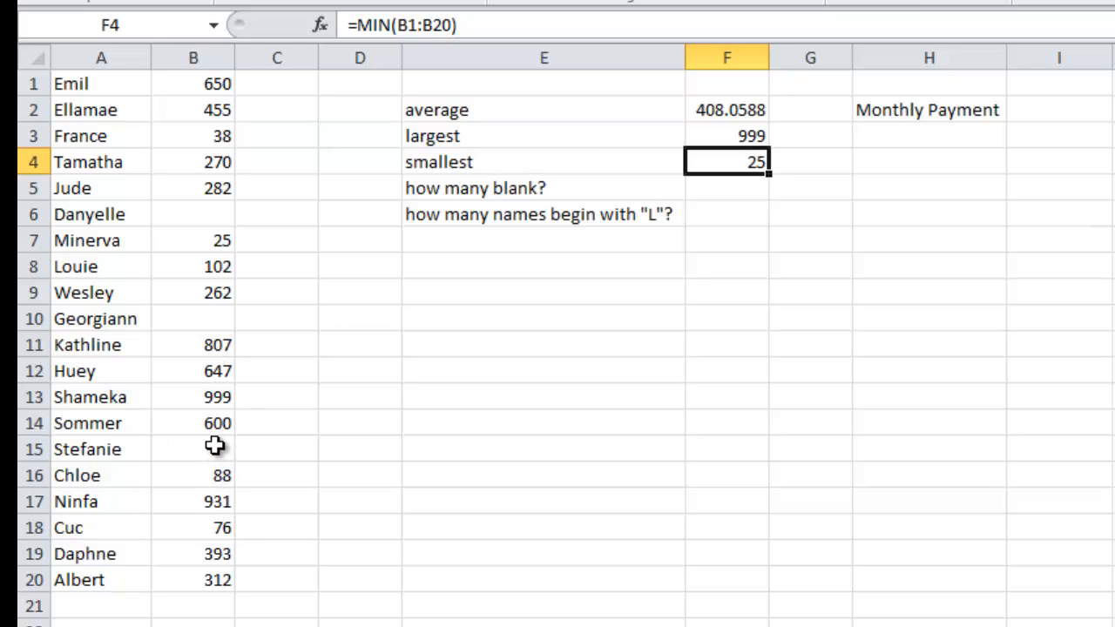
Test the summary formulas by entering 0 in the blank cell B6, and clear the cell again.
{"action": "left_click", "coordinate": [208, 217]}
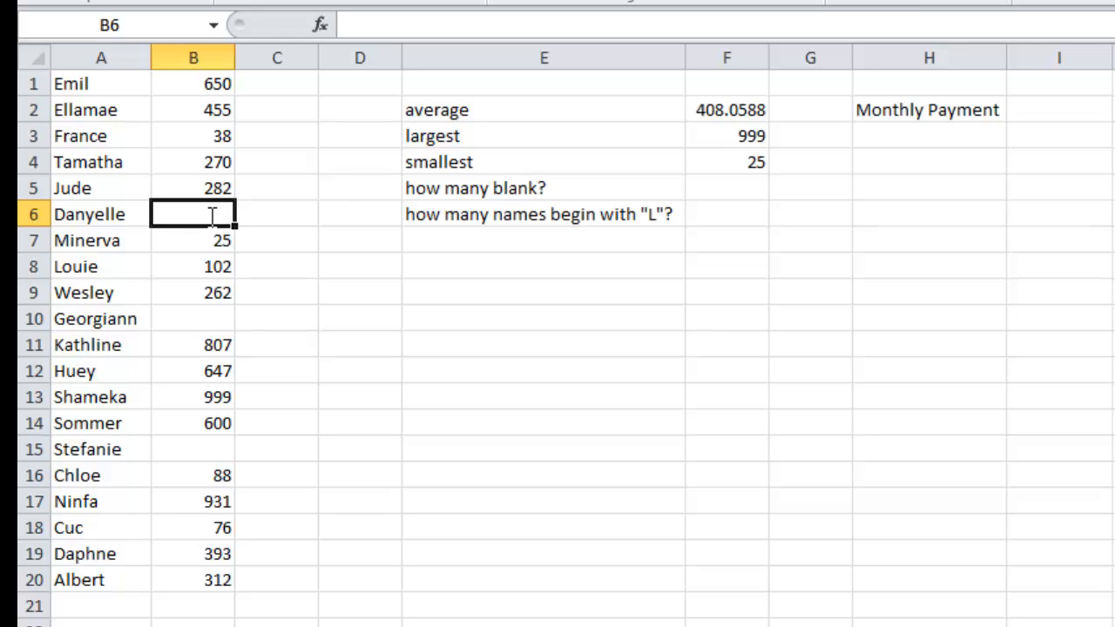
{"action": "type", "text": "0"}
{"action": "key", "text": "Return"}
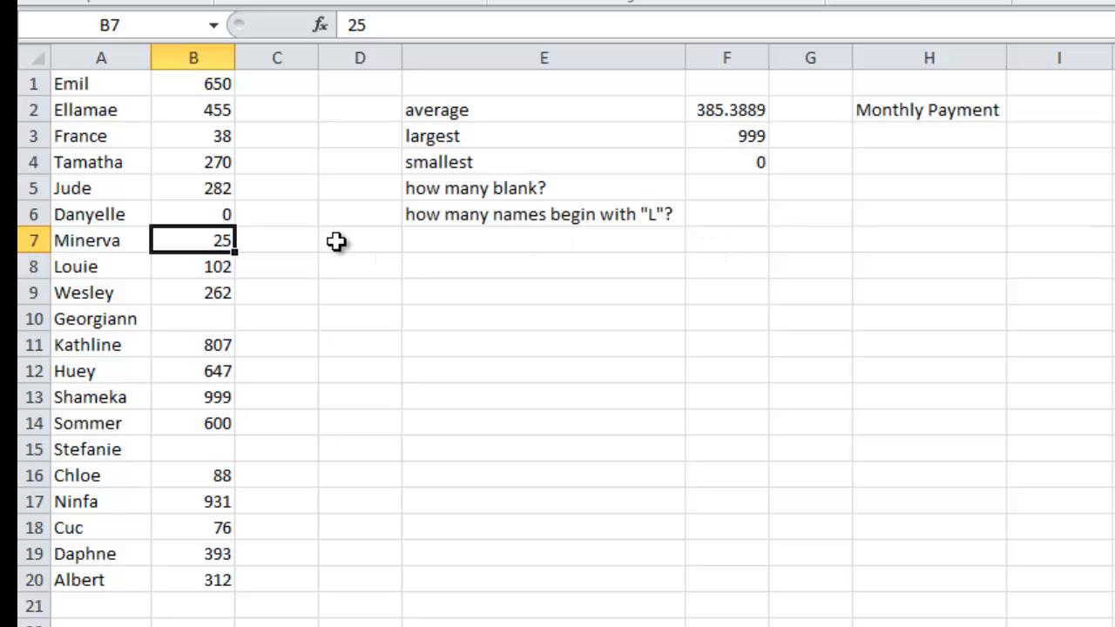
{"action": "key", "text": "Up"}
{"action": "key", "text": "Delete"}
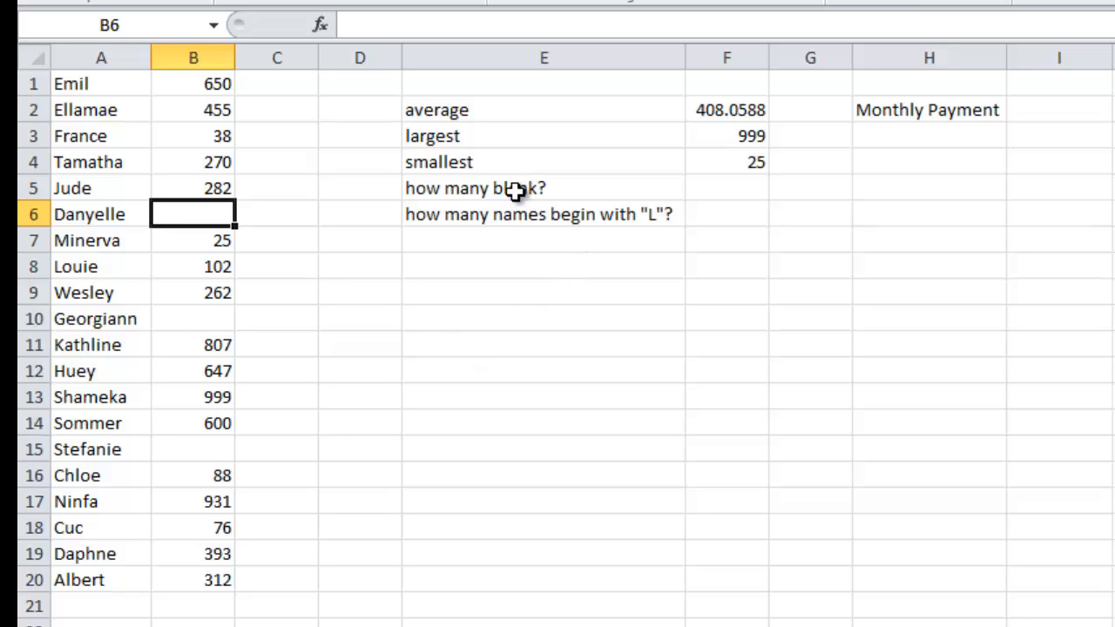
Start inserting a function in F5, beside the "how many blank?" label, and check the functions in the Logical category.
{"action": "left_click", "coordinate": [715, 189]}
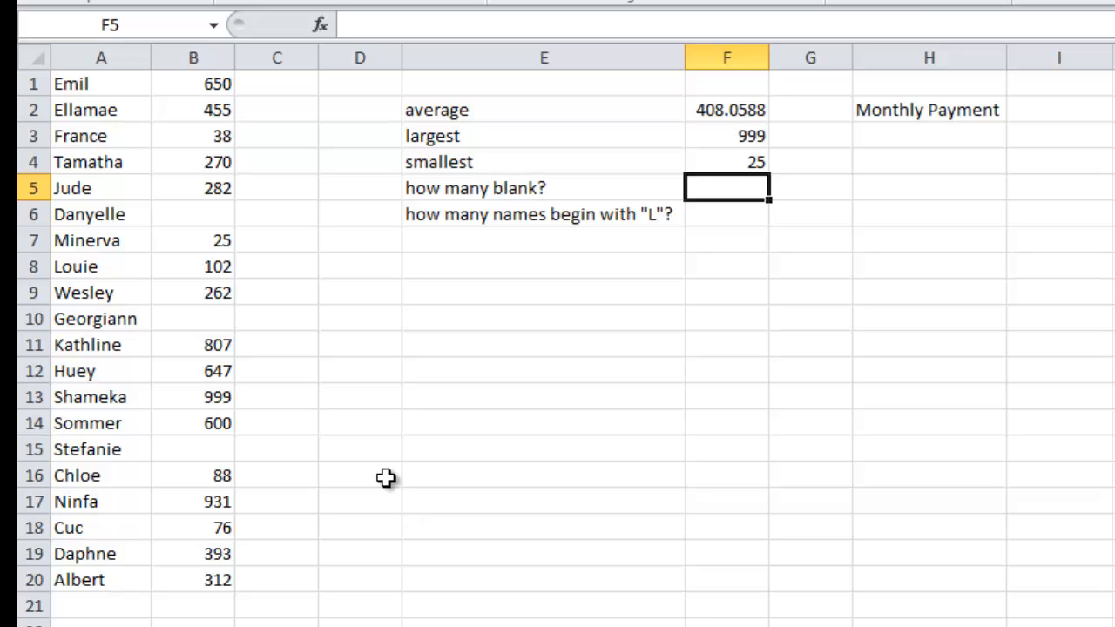
{"action": "left_click", "coordinate": [324, 24]}
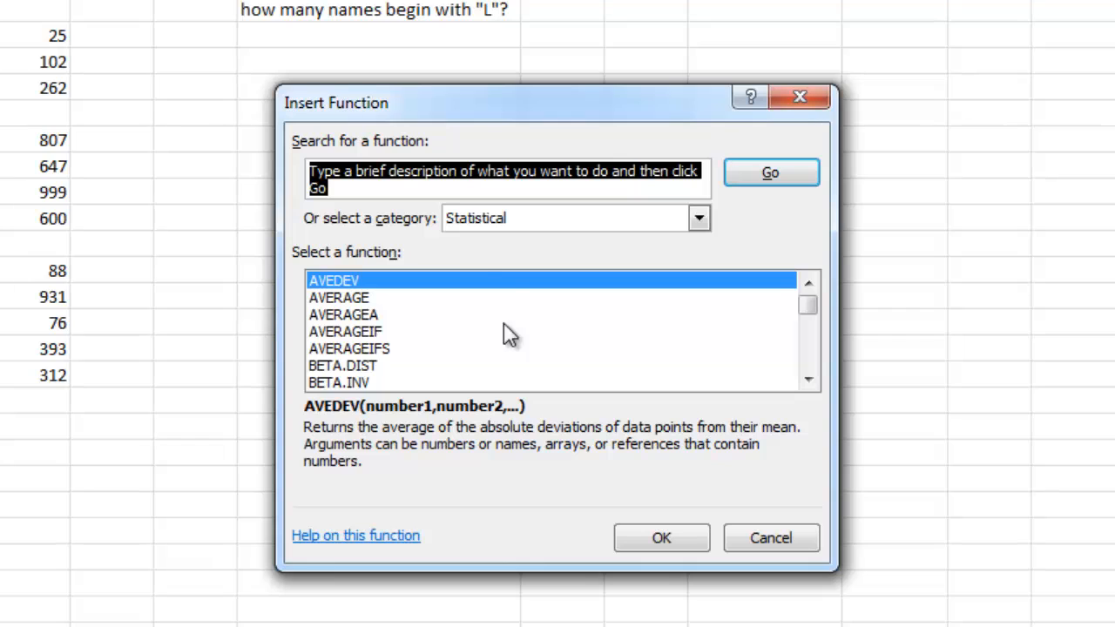
{"action": "left_click", "coordinate": [699, 217]}
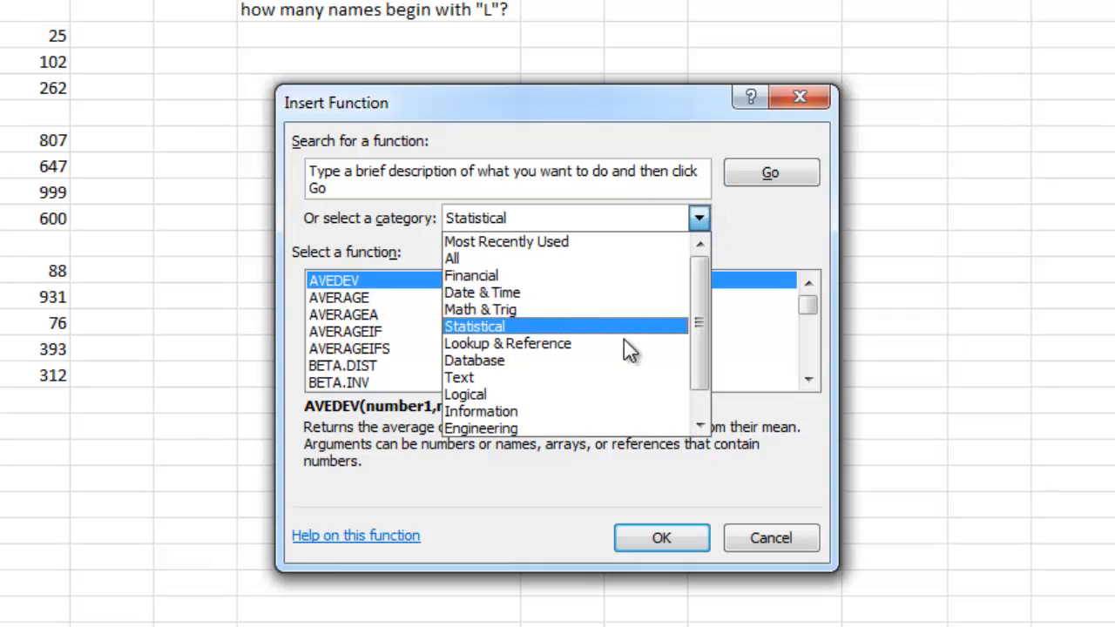
{"action": "left_click", "coordinate": [615, 394]}
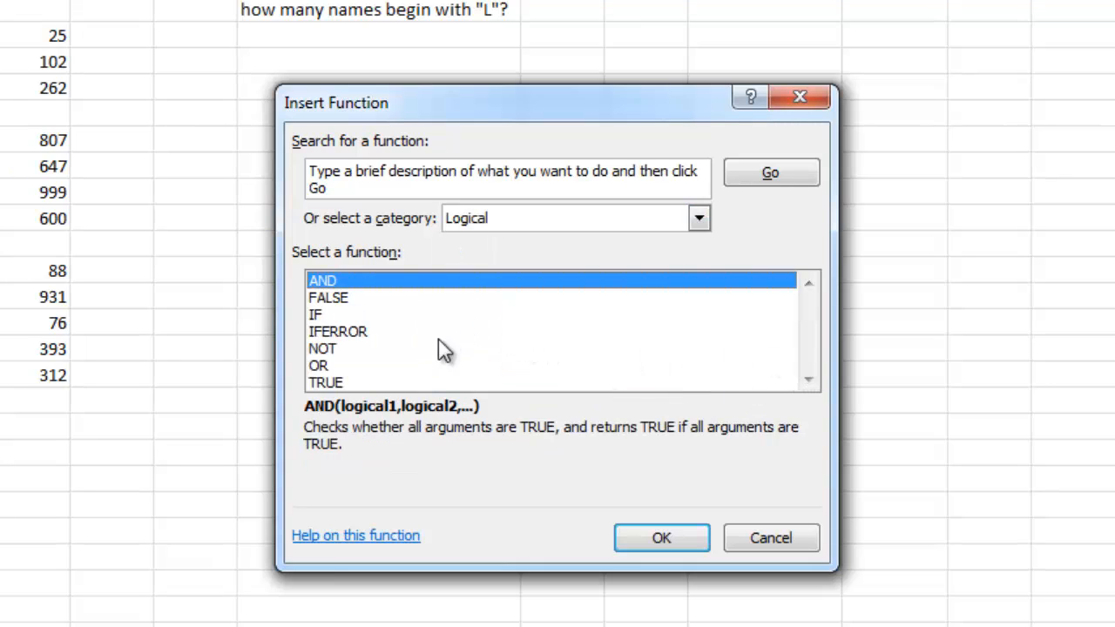
{"action": "left_click", "coordinate": [699, 219]}
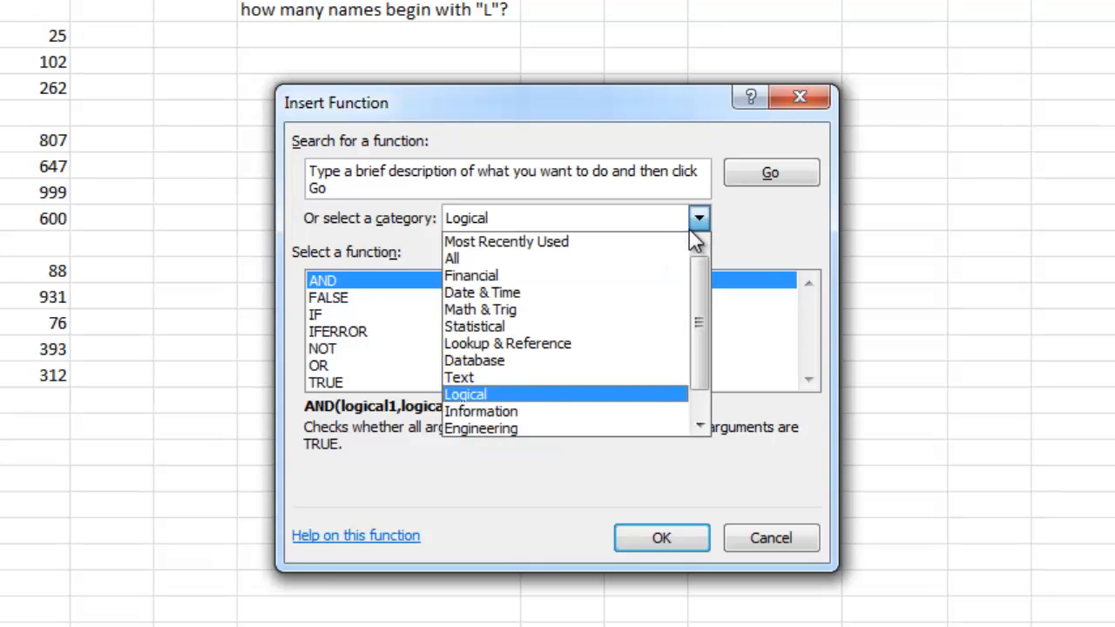
Search the available functions for "blank" and select COUNTBLANK.
{"action": "left_click", "coordinate": [529, 172]}
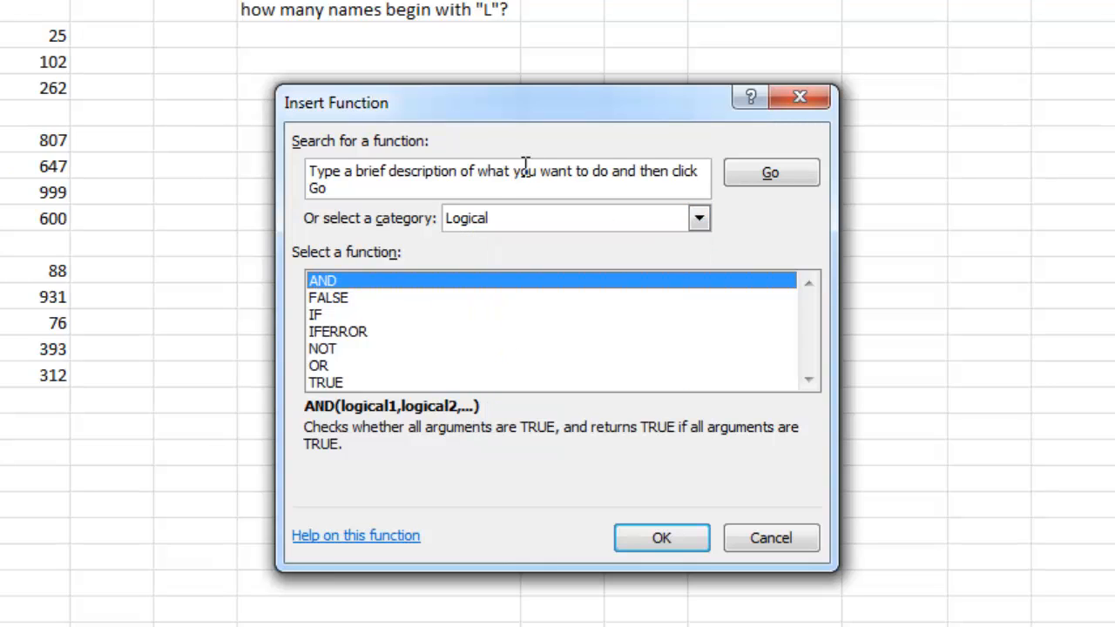
{"action": "left_click_drag", "start_coordinate": [372, 188], "coordinate": [268, 161]}
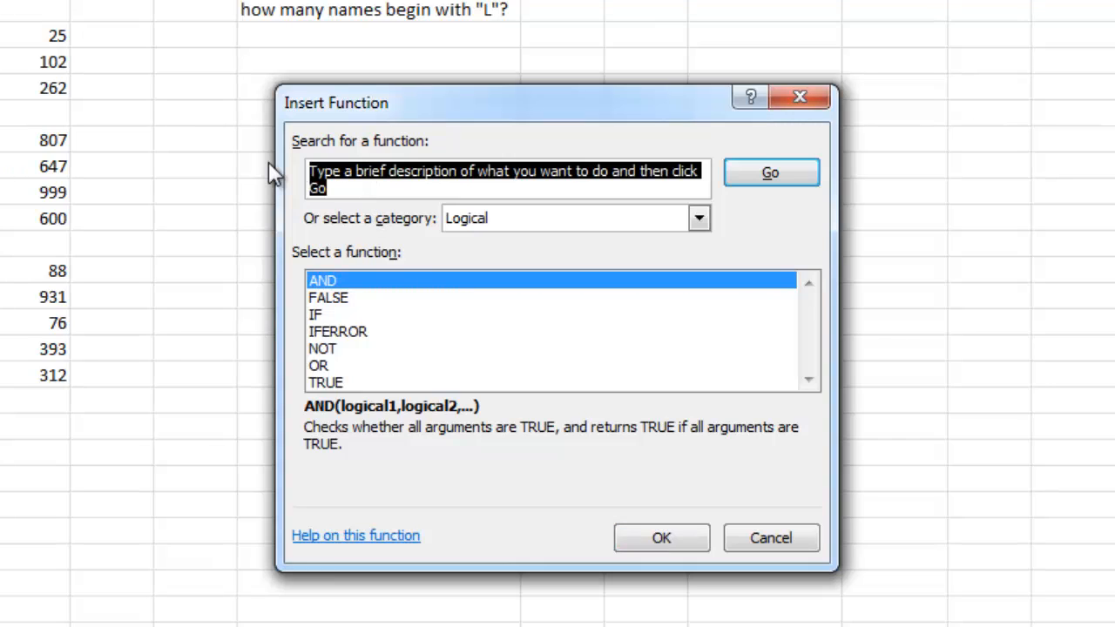
{"action": "type", "text": "blank"}
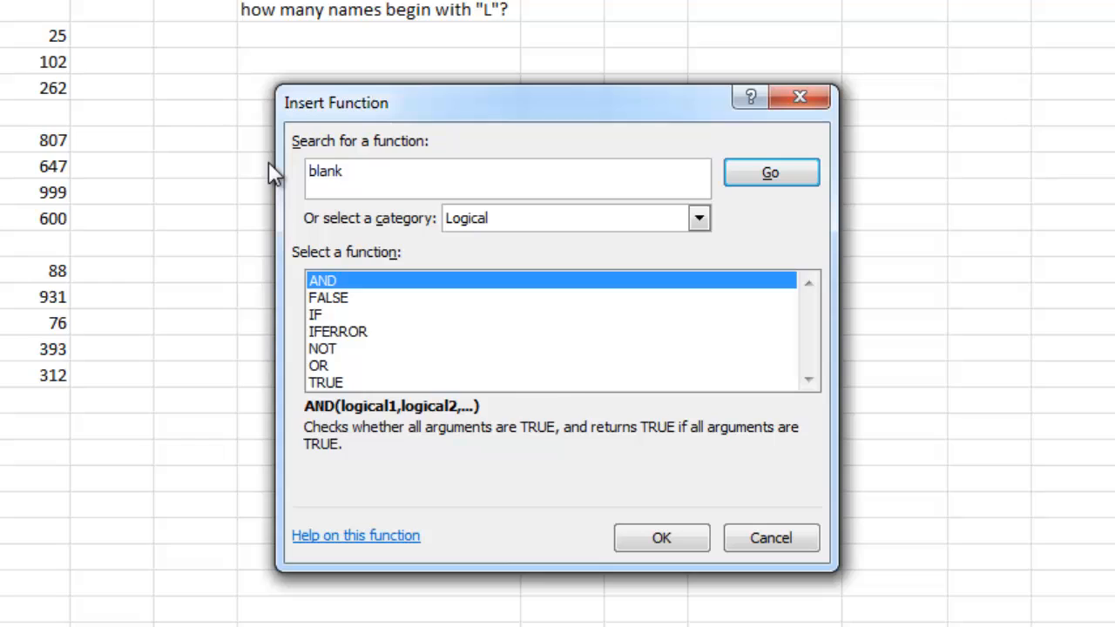
{"action": "key", "text": "Return"}
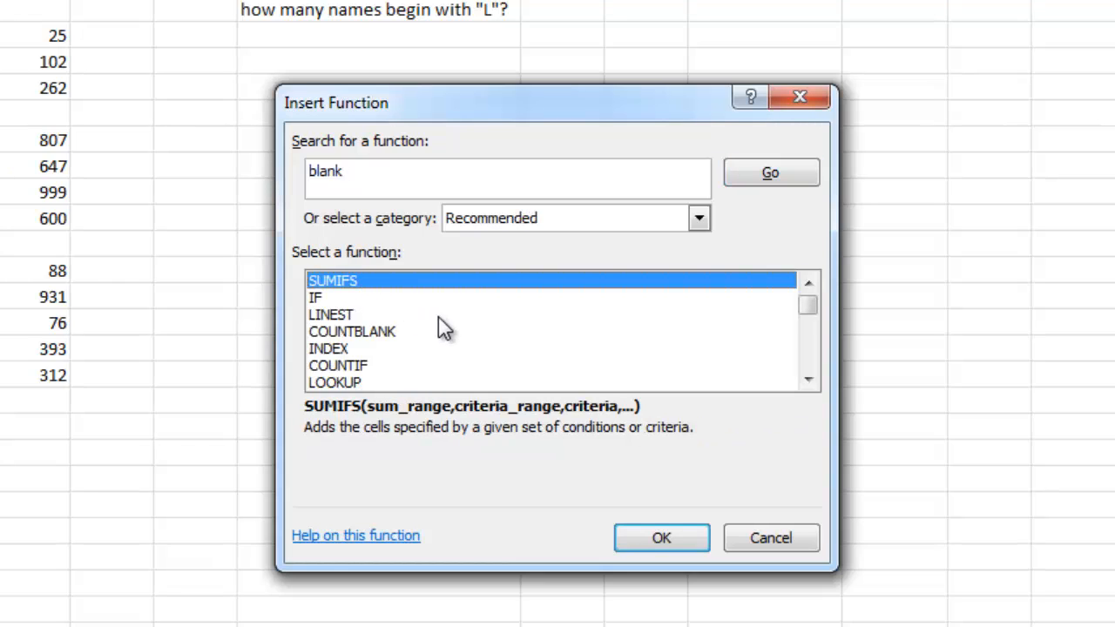
{"action": "left_click", "coordinate": [397, 332]}
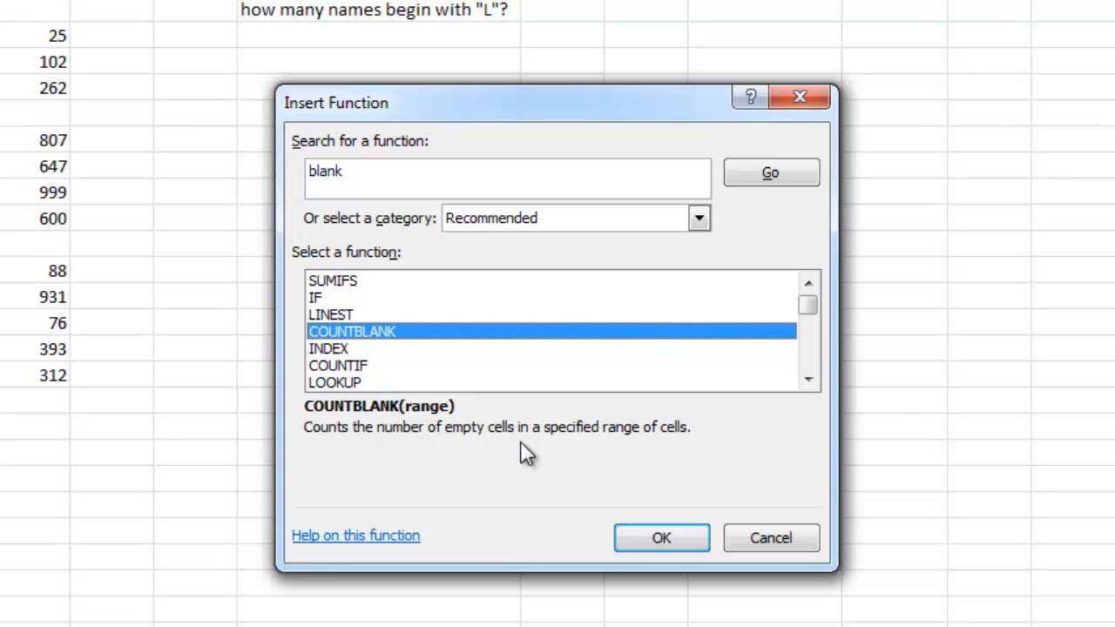
Insert COUNTBLANK in F5 with B1:B20 as its range.
{"action": "left_click", "coordinate": [659, 539]}
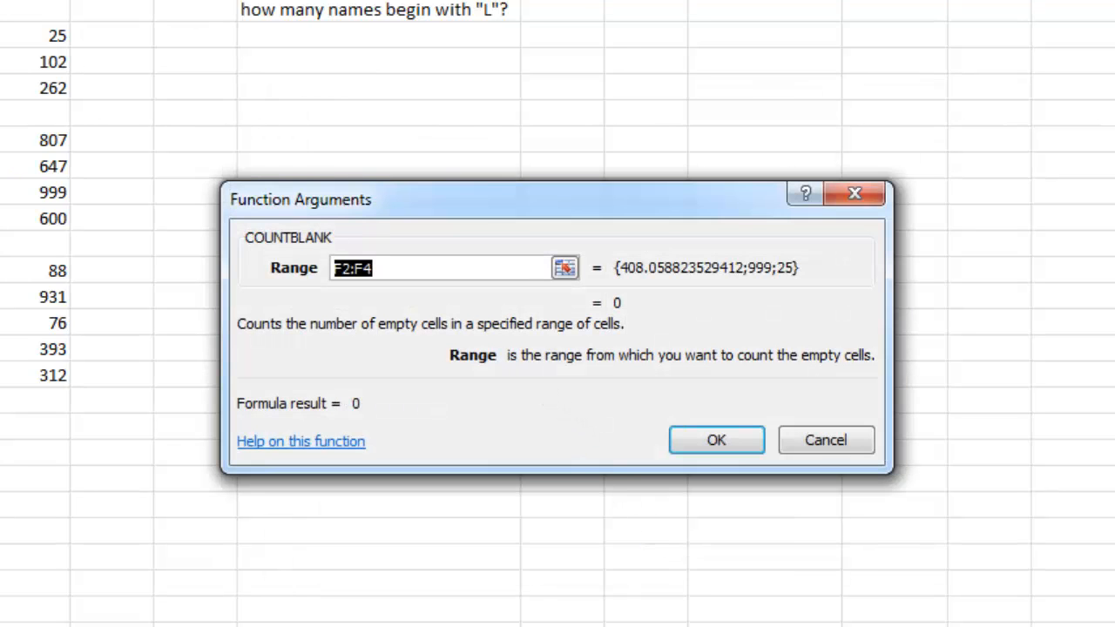
{"action": "left_click_drag", "start_coordinate": [48, 10], "coordinate": [45, 374]}
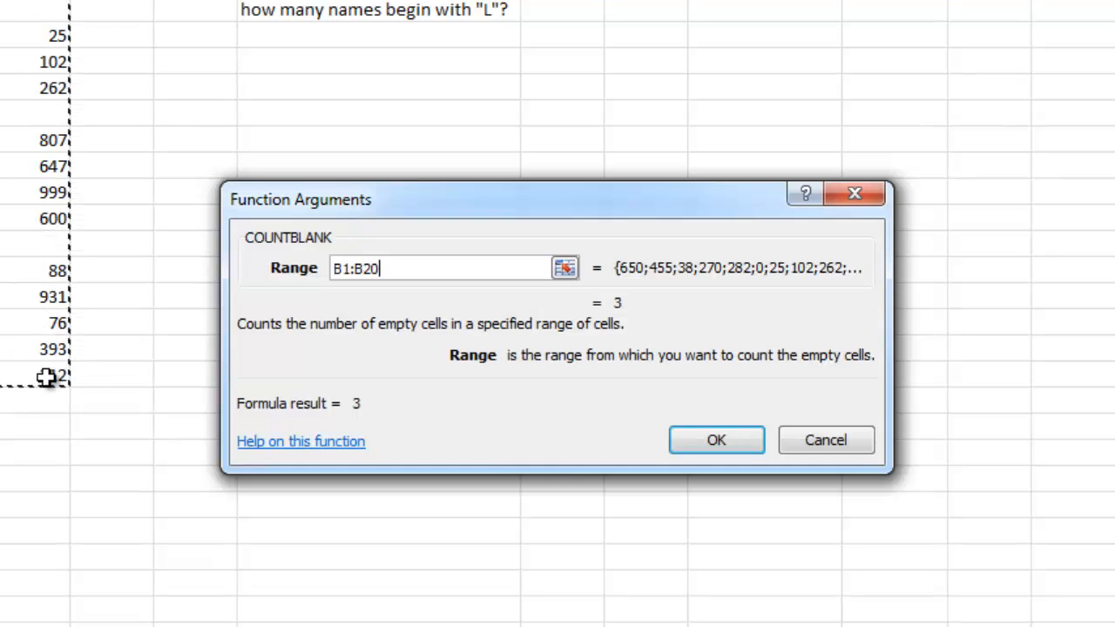
{"action": "left_click", "coordinate": [720, 437]}
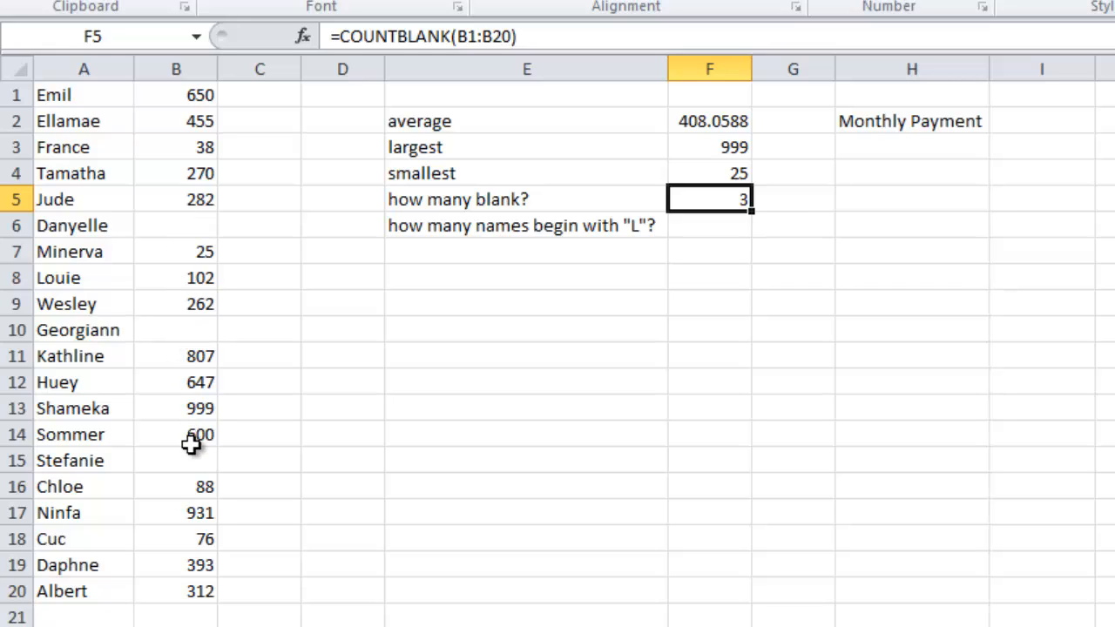
Test the blank count by entering 25 in the empty cell B6, and clear the cell again.
{"action": "left_click", "coordinate": [188, 222]}
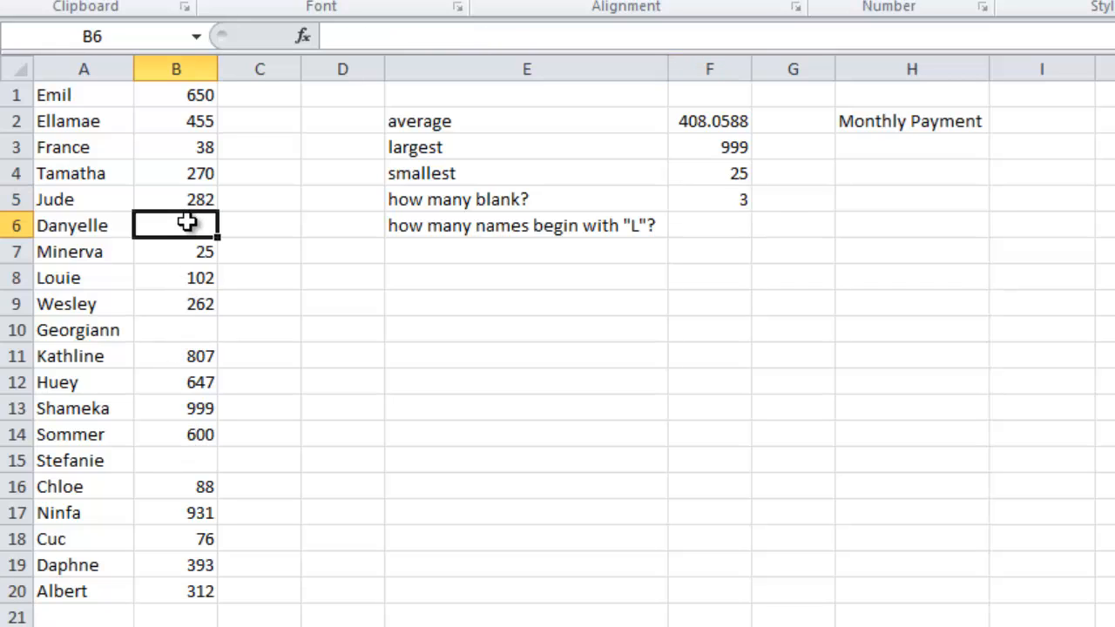
{"action": "type", "text": "25"}
{"action": "key", "text": "Return"}
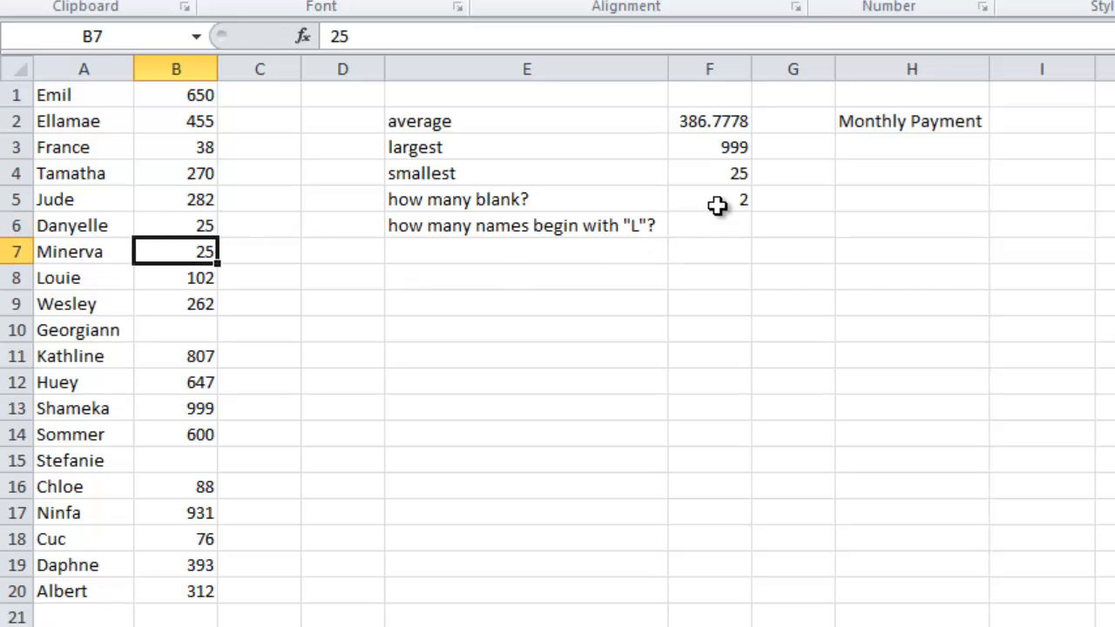
{"action": "left_click", "coordinate": [206, 223]}
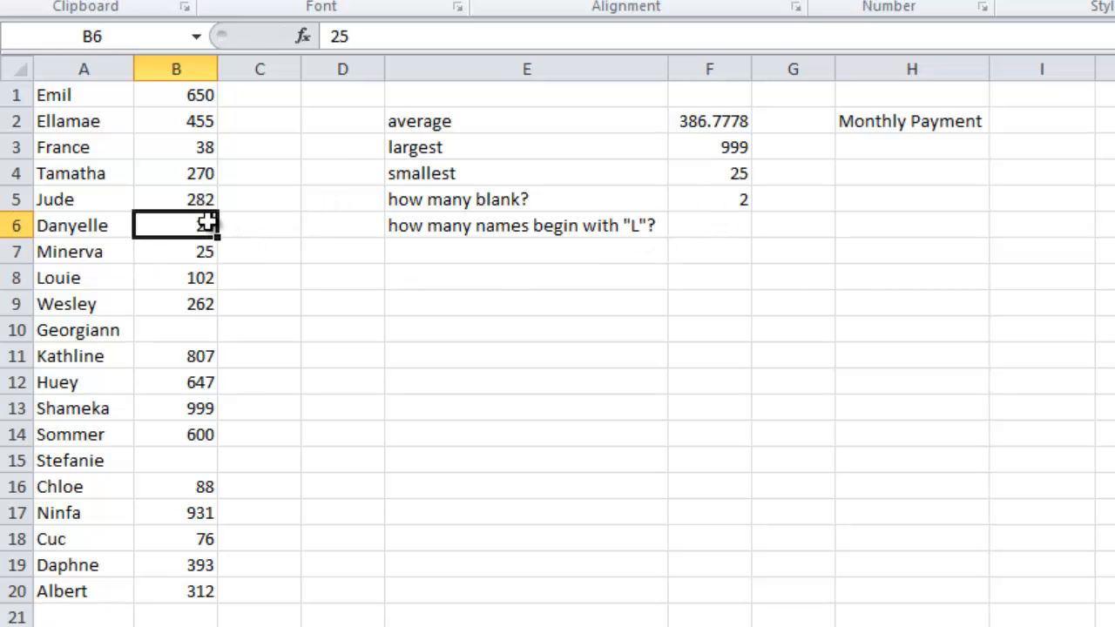
{"action": "key", "text": "Delete"}
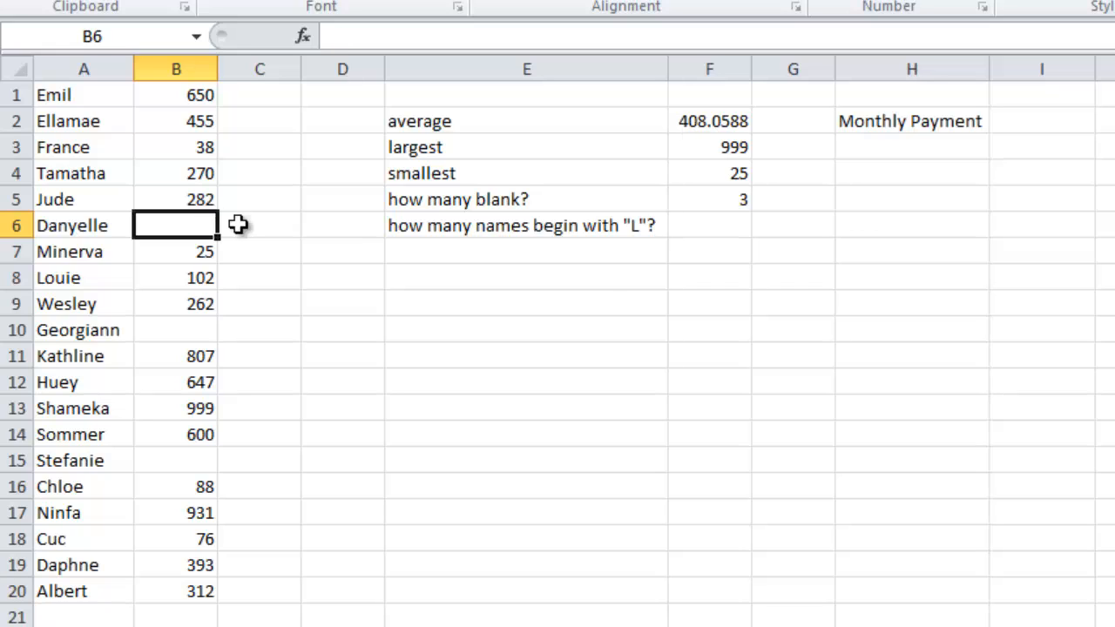
Start inserting a function in F6, beside the names beginning with "L" label, and check COUNT in the Statistical category.
{"action": "left_click", "coordinate": [711, 229]}
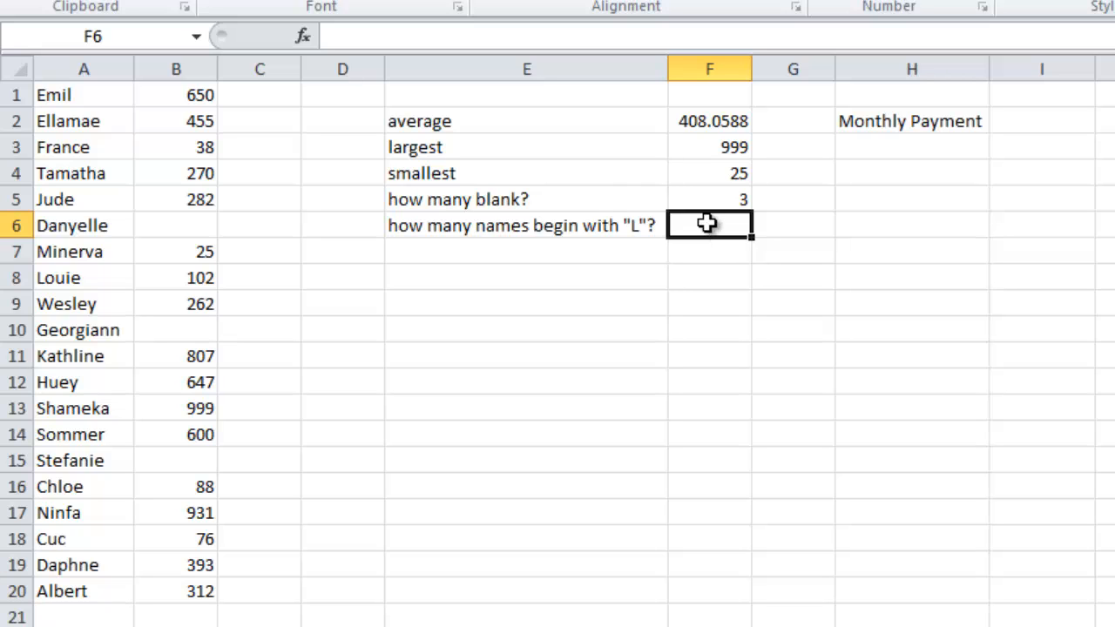
{"action": "left_click", "coordinate": [303, 33]}
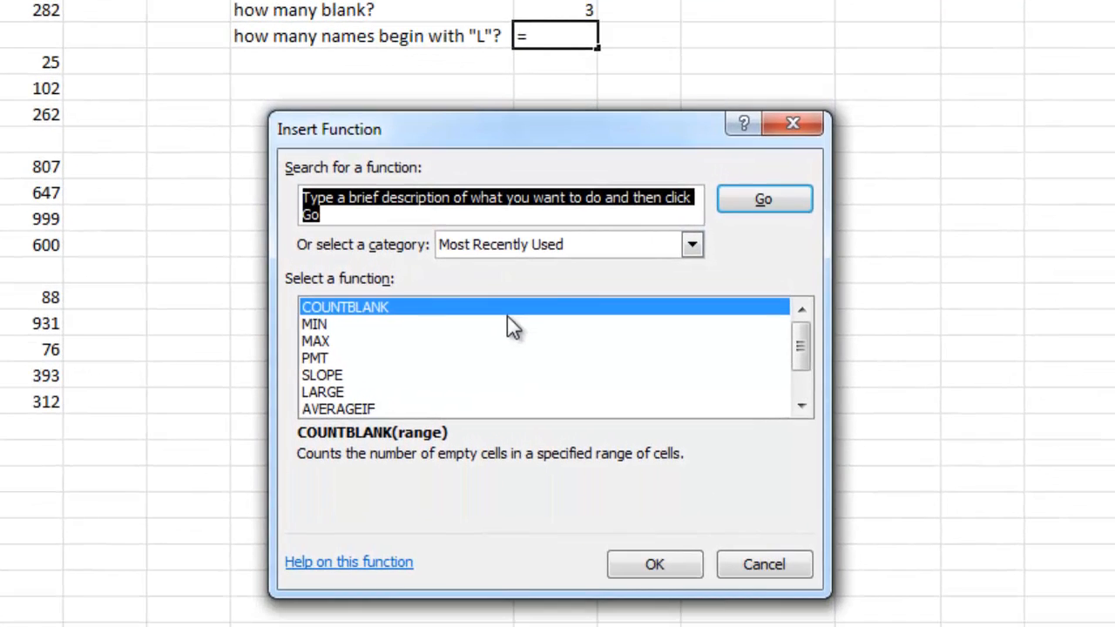
{"action": "left_click", "coordinate": [691, 245]}
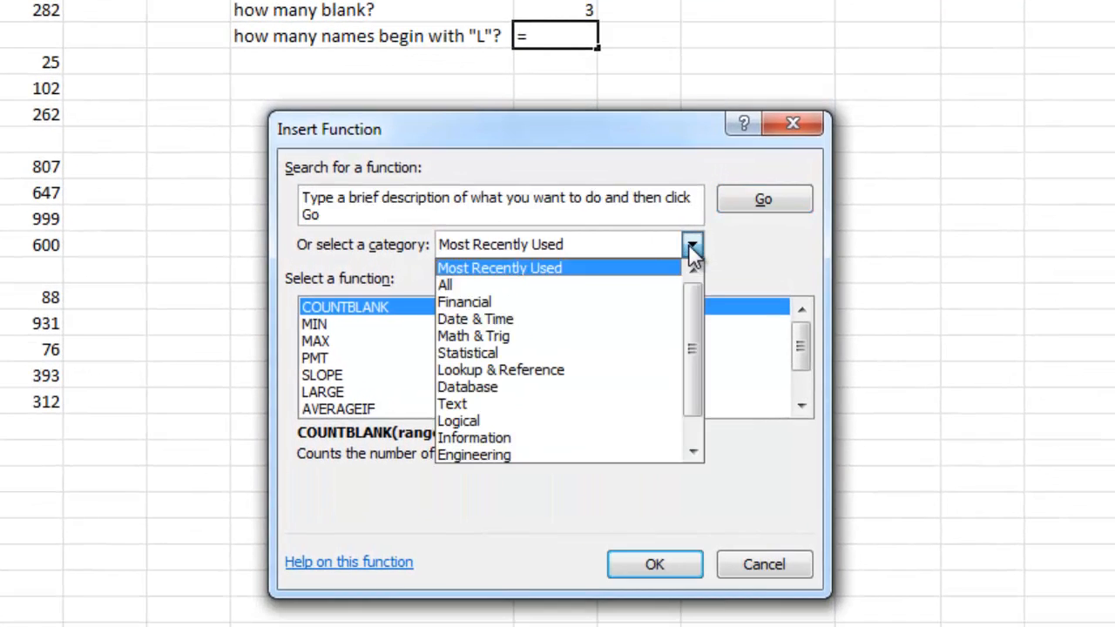
{"action": "left_click", "coordinate": [616, 351]}
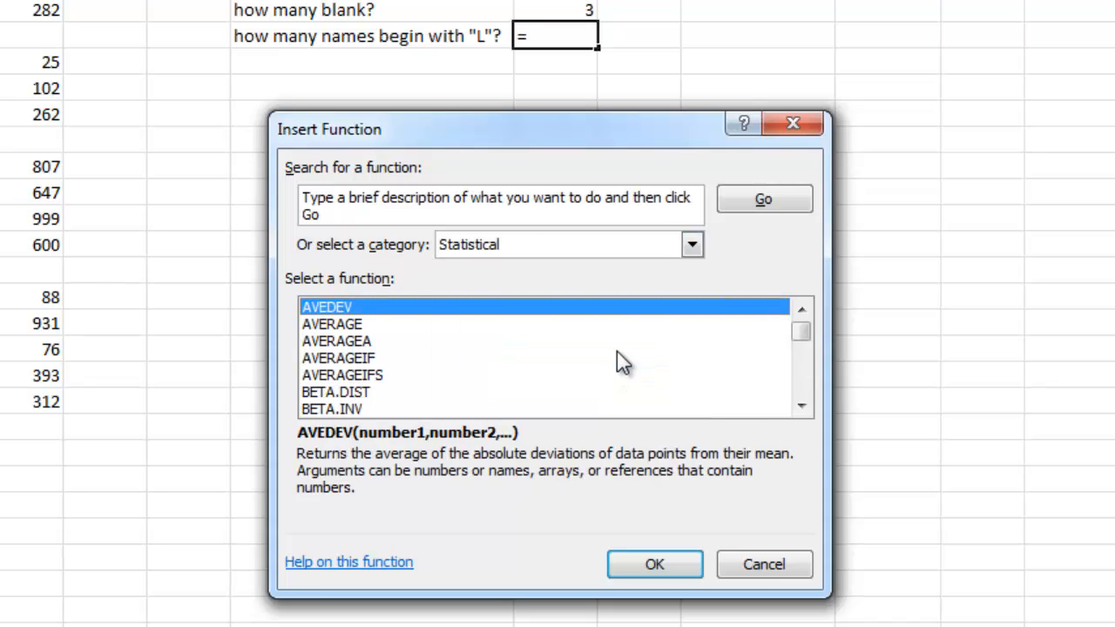
{"action": "left_click", "coordinate": [801, 382]}
{"action": "left_click", "coordinate": [800, 381]}
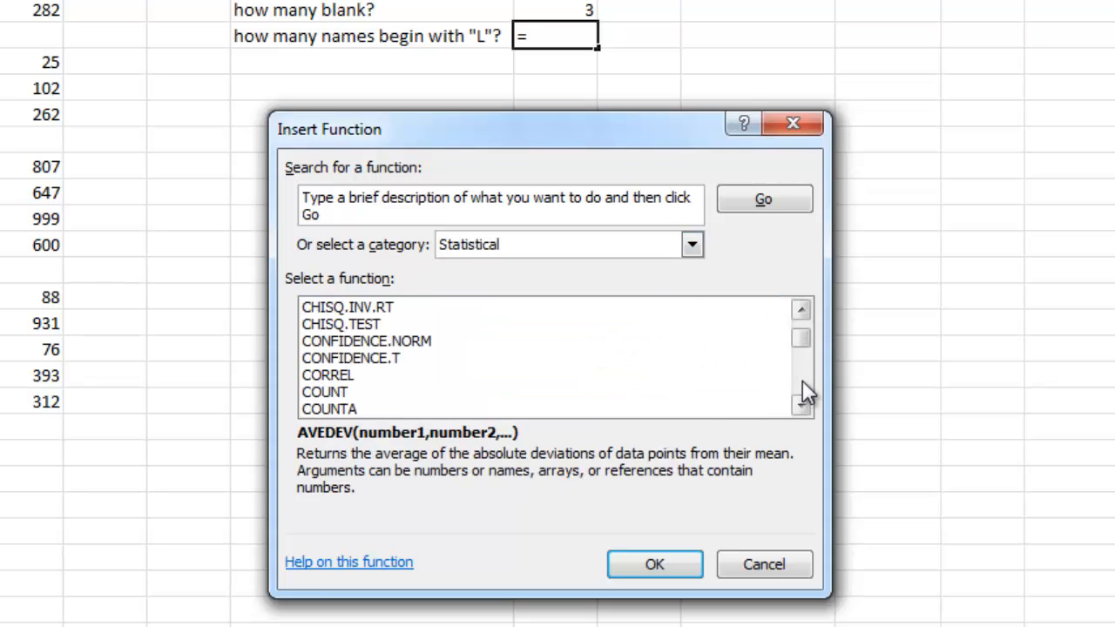
{"action": "left_click", "coordinate": [325, 393]}
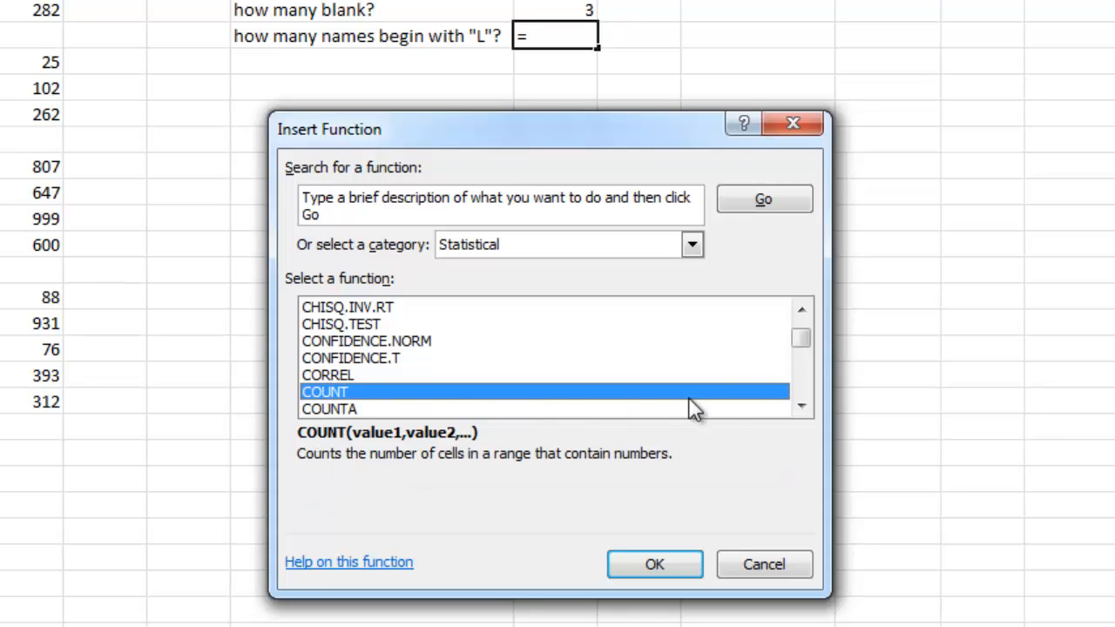
Select the COUNTIF function from the Statistical category for cell F6.
{"action": "left_click", "coordinate": [801, 405]}
{"action": "left_click", "coordinate": [801, 405]}
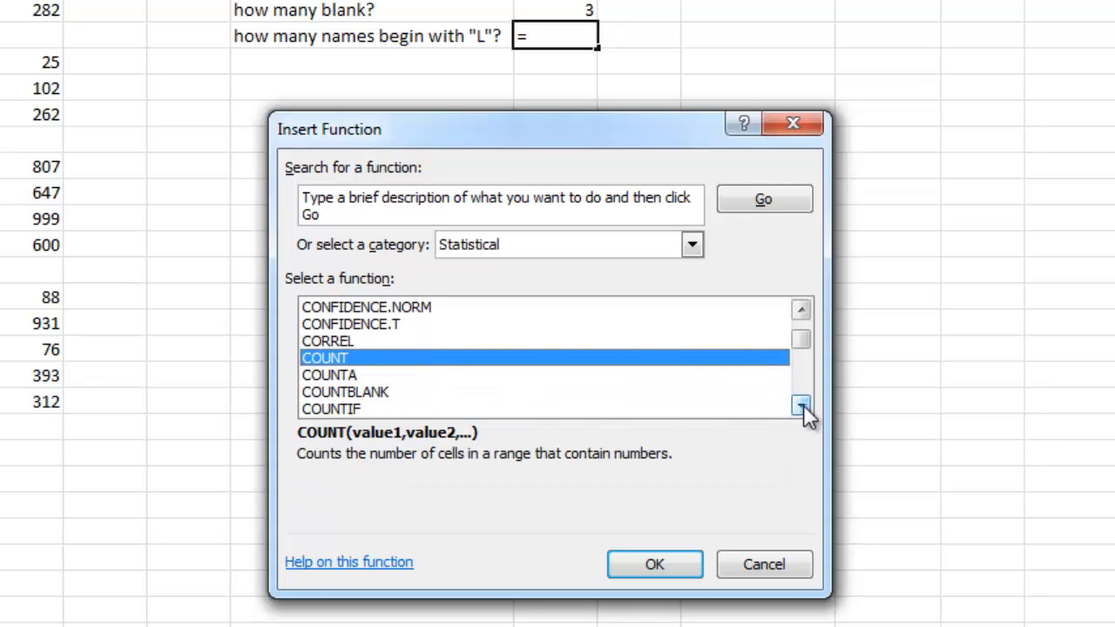
{"action": "left_click", "coordinate": [801, 404]}
{"action": "left_click", "coordinate": [801, 405]}
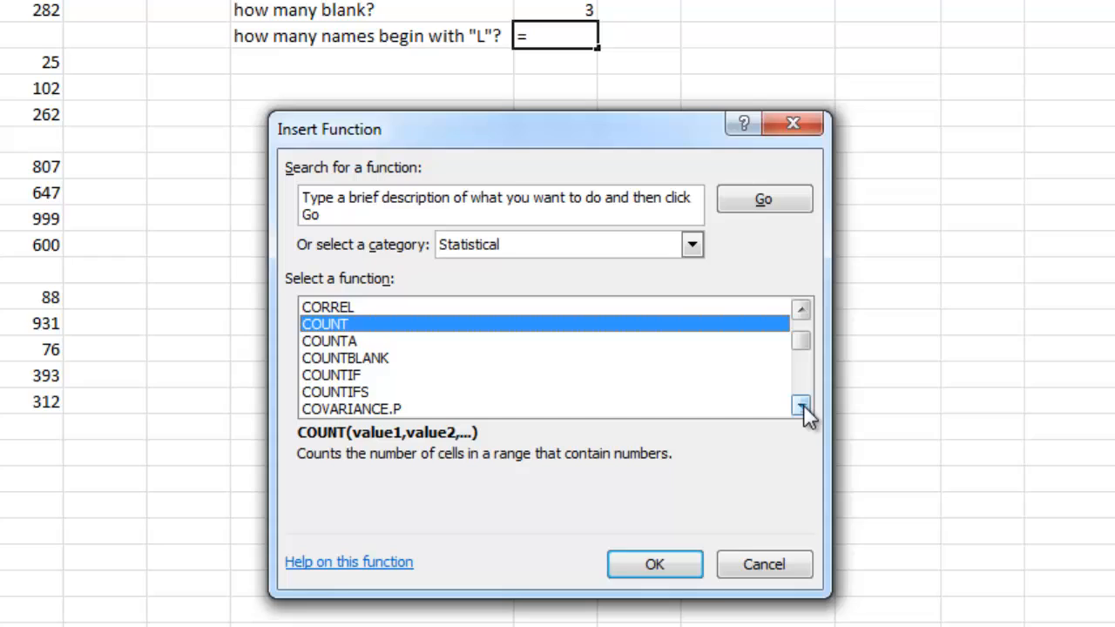
{"action": "left_click", "coordinate": [344, 375]}
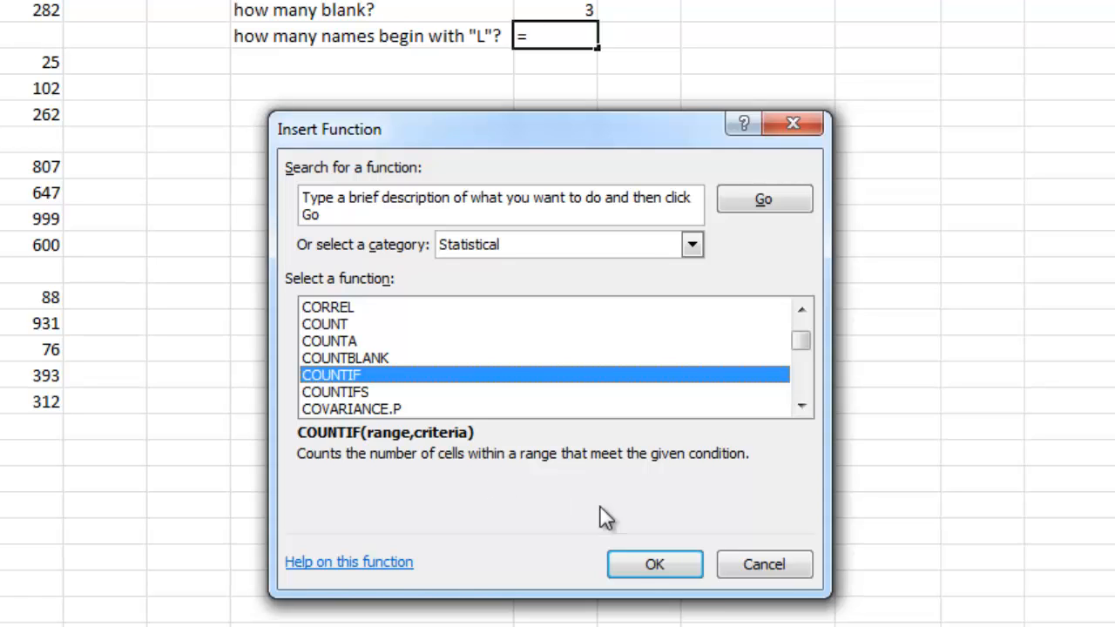
Proceed to the COUNTIF arguments and set the range to the names in A1:A20.
{"action": "left_click", "coordinate": [662, 562]}
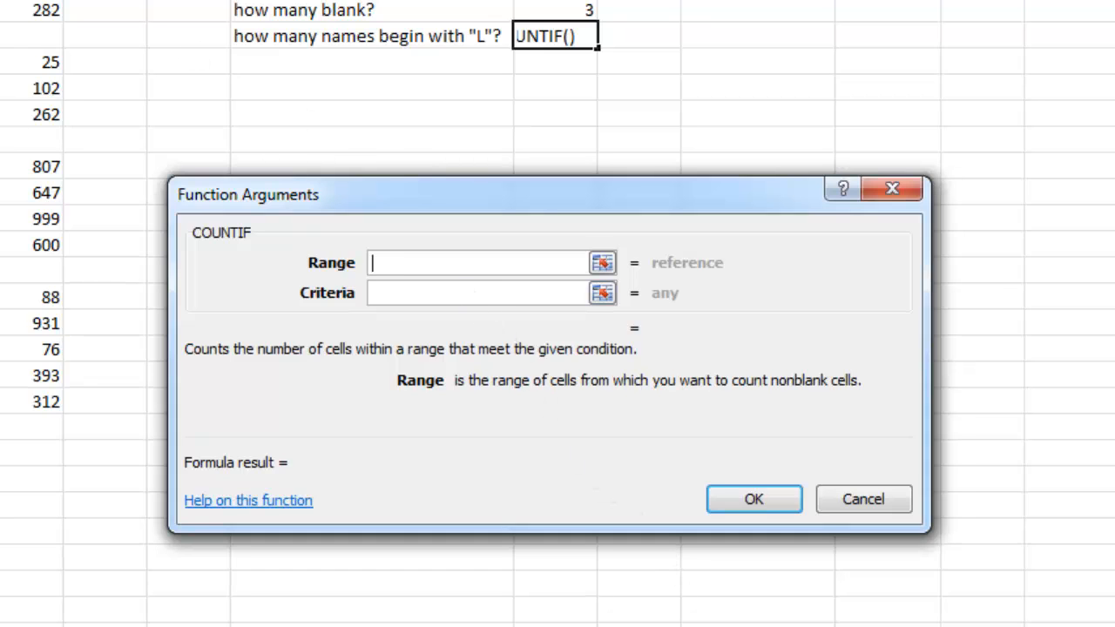
{"action": "left_click_drag", "start_coordinate": [40, 4], "coordinate": [41, 397]}
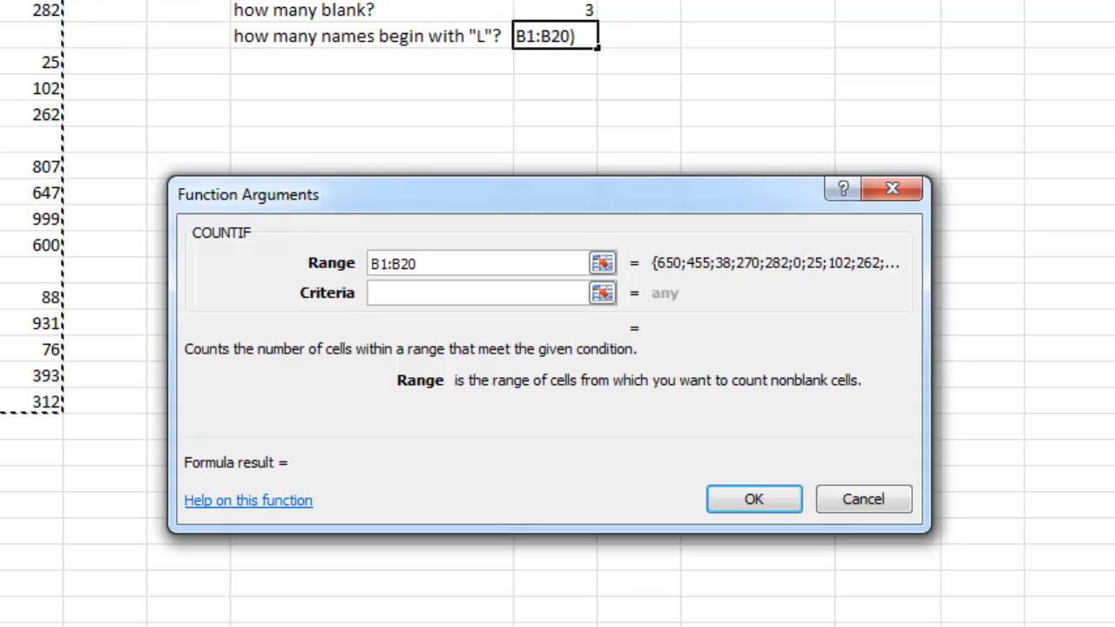
{"action": "left_click_drag", "start_coordinate": [0, 0], "coordinate": [0, 403]}
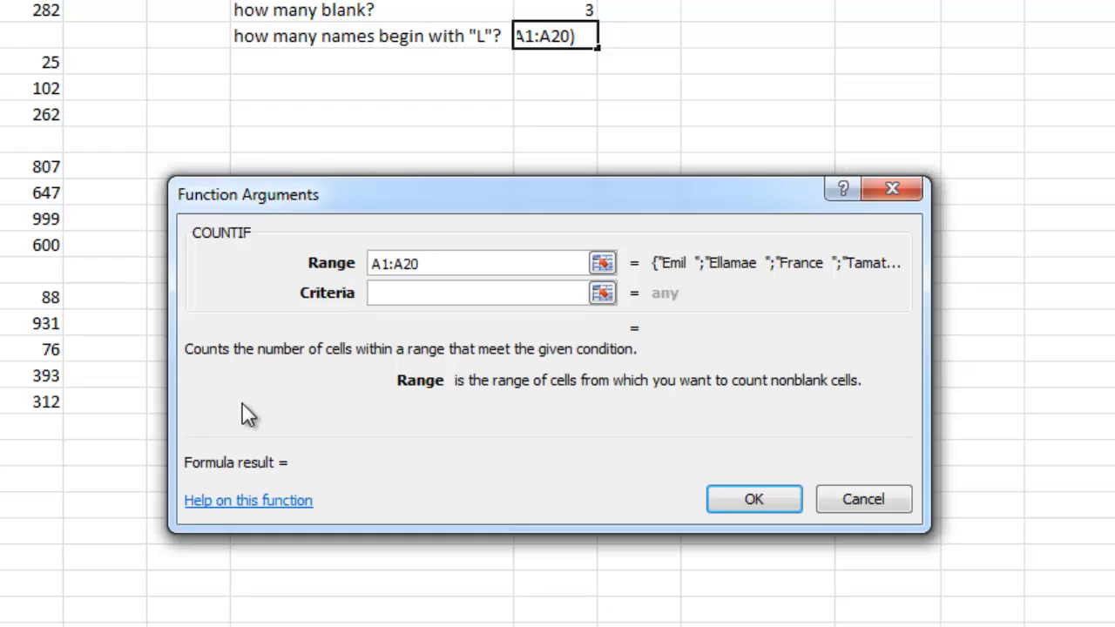
Set the COUNTIF criteria to "L*", complete the formula in F6, and check the matching name in A8.
{"action": "left_click", "coordinate": [405, 293]}
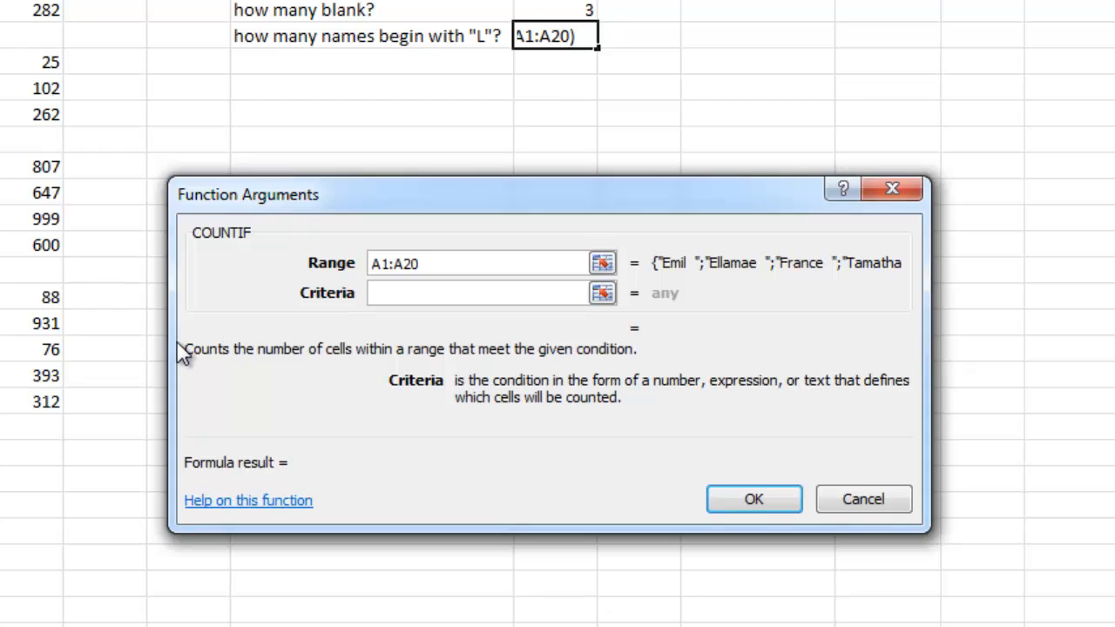
{"action": "type", "text": "\""}
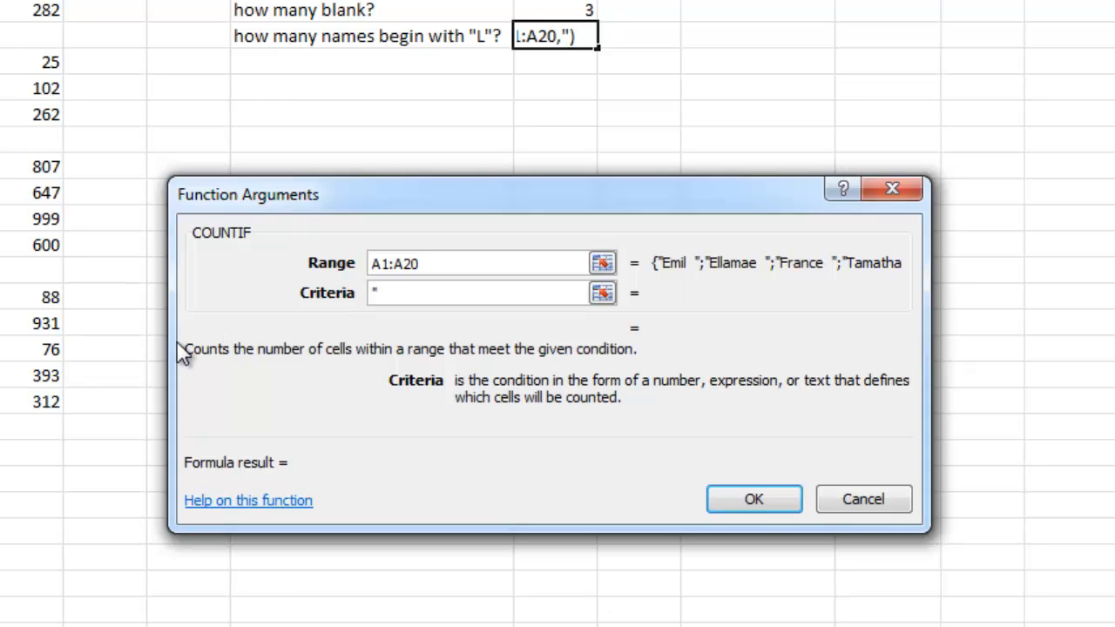
{"action": "type", "text": "L"}
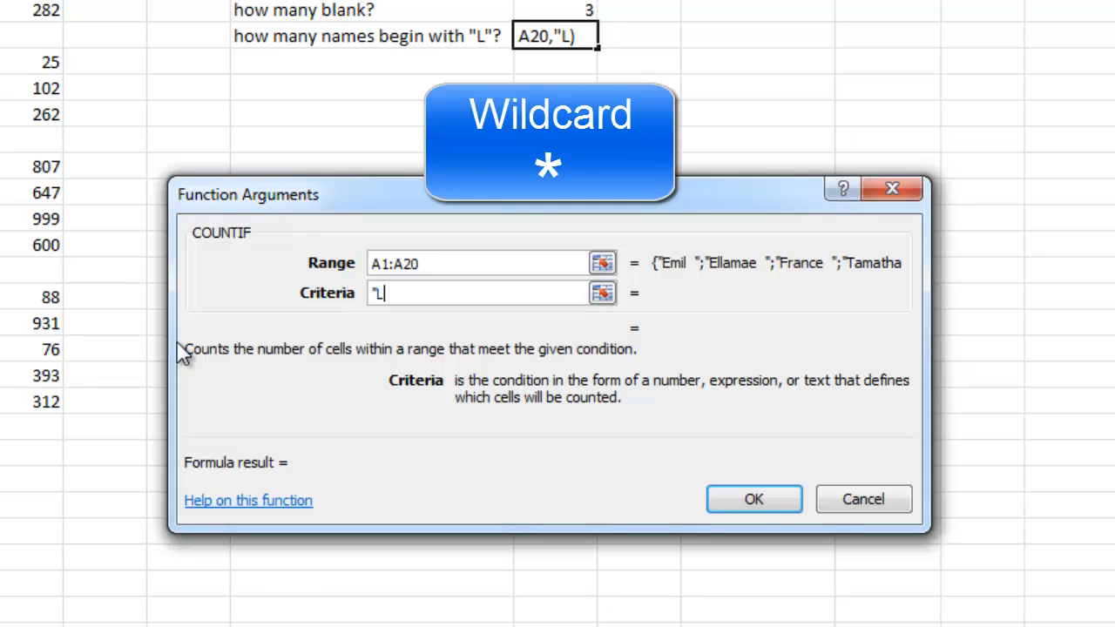
{"action": "type", "text": "*"}
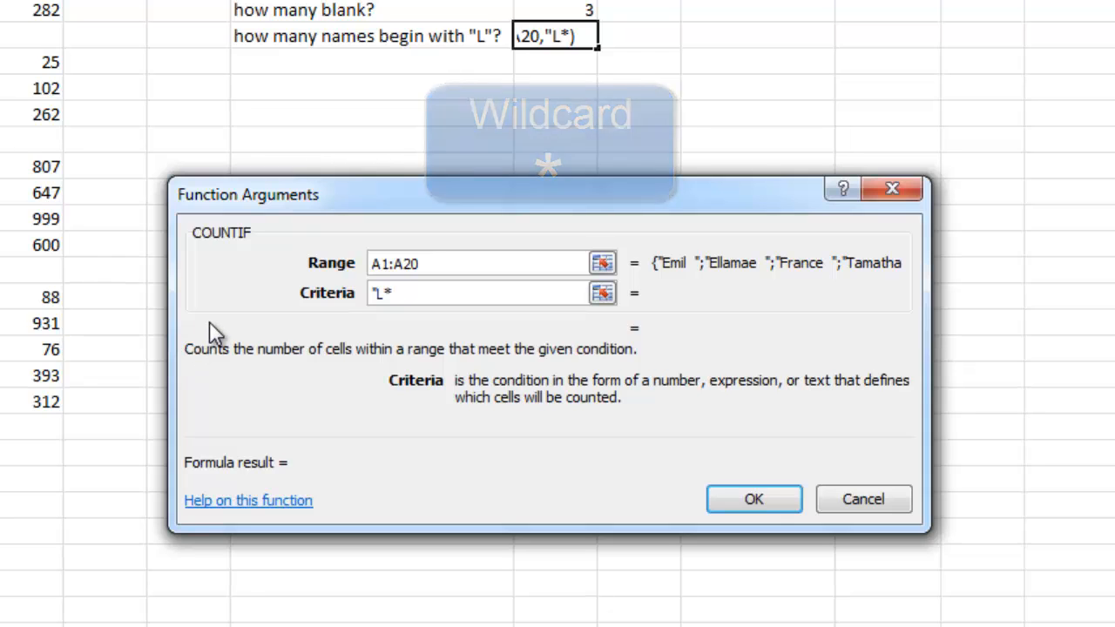
{"action": "type", "text": "\""}
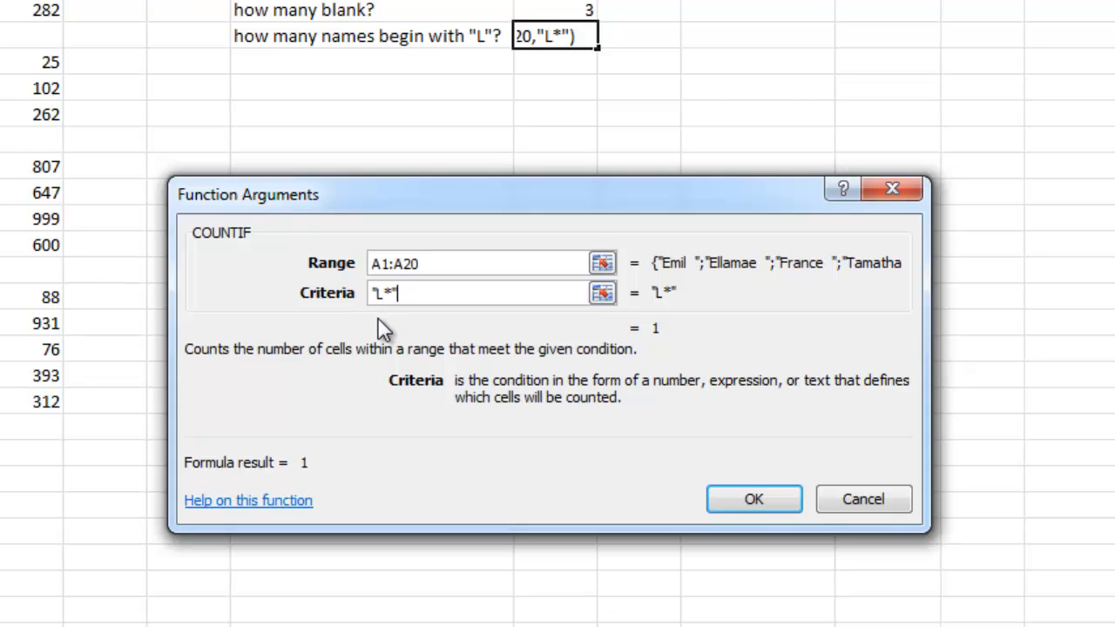
{"action": "left_click", "coordinate": [754, 499]}
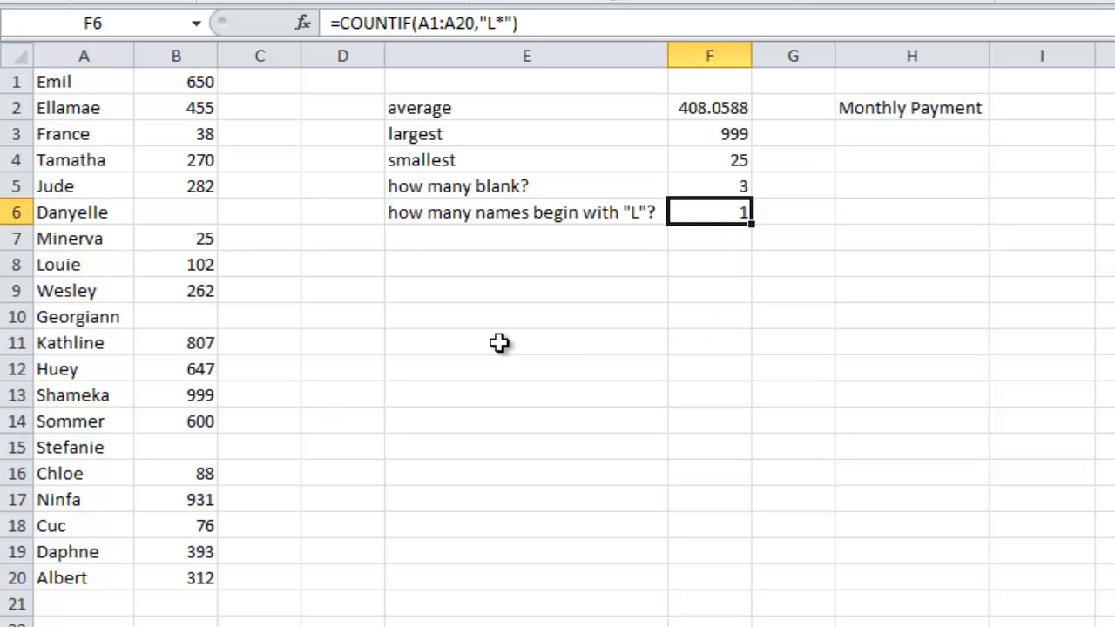
{"action": "left_click", "coordinate": [71, 267]}
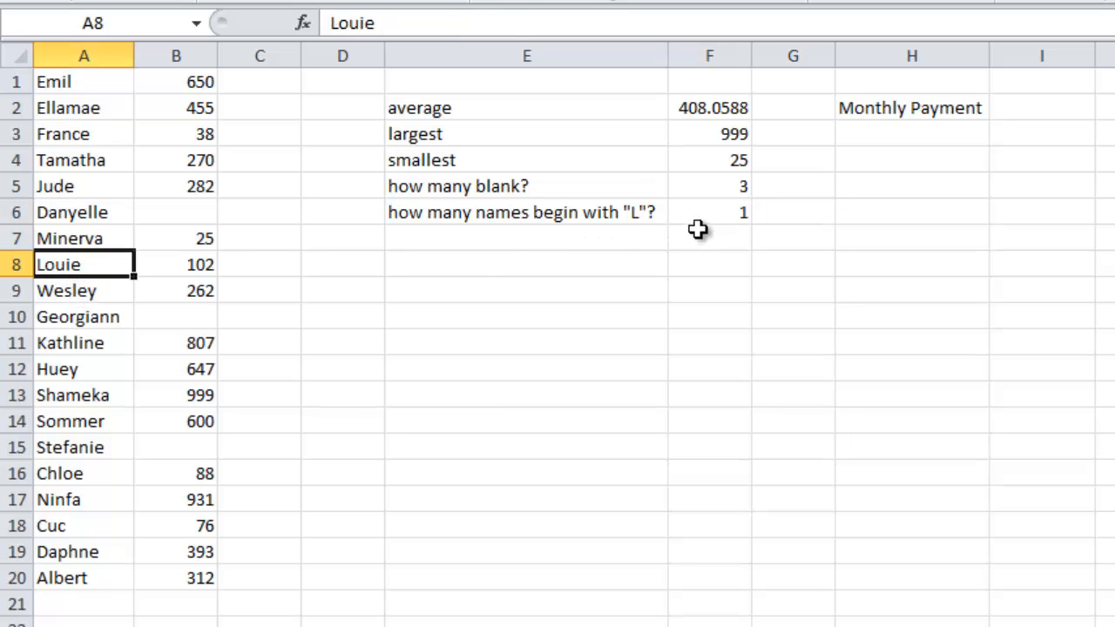
Edit the COUNTIF formula in F6 to count the names that match "S*".
{"action": "left_click", "coordinate": [716, 210]}
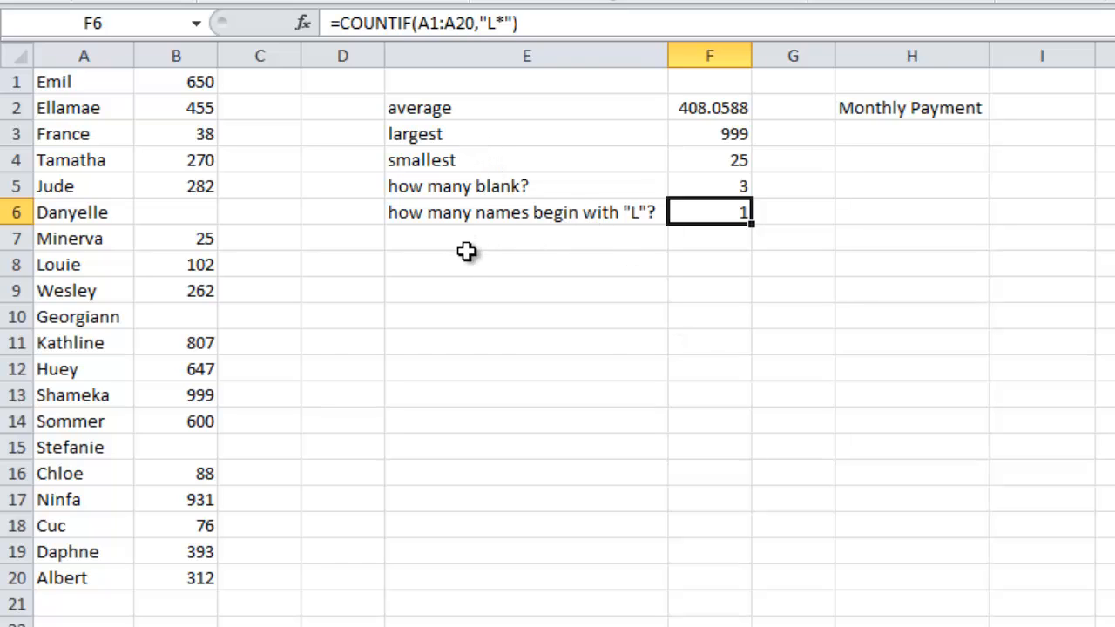
{"action": "left_click", "coordinate": [494, 24]}
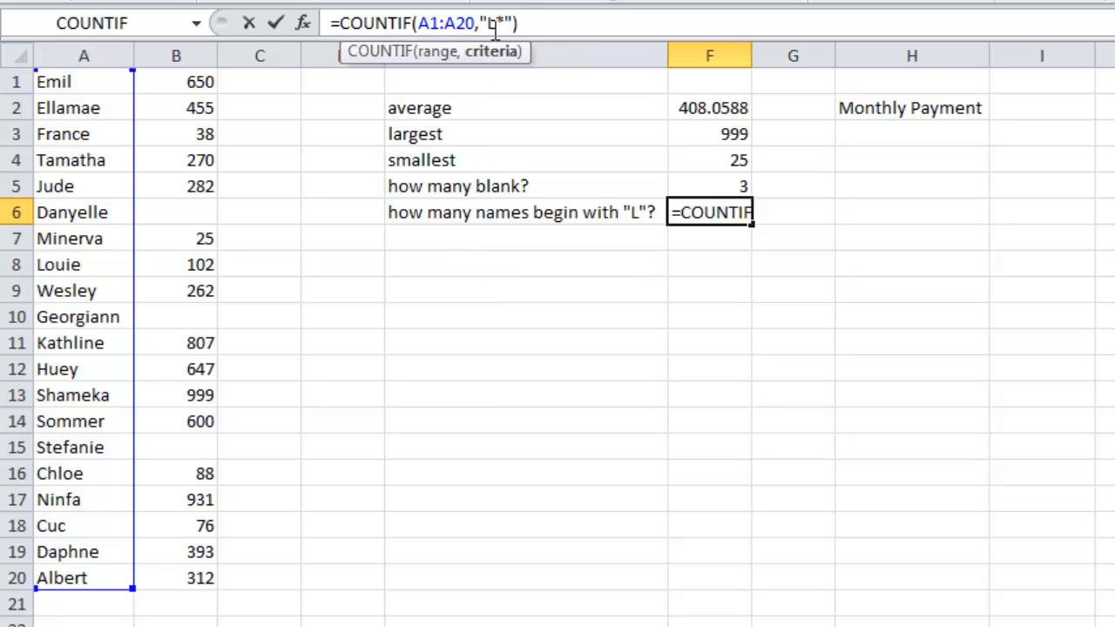
{"action": "key", "text": "BackSpace"}
{"action": "type", "text": "S"}
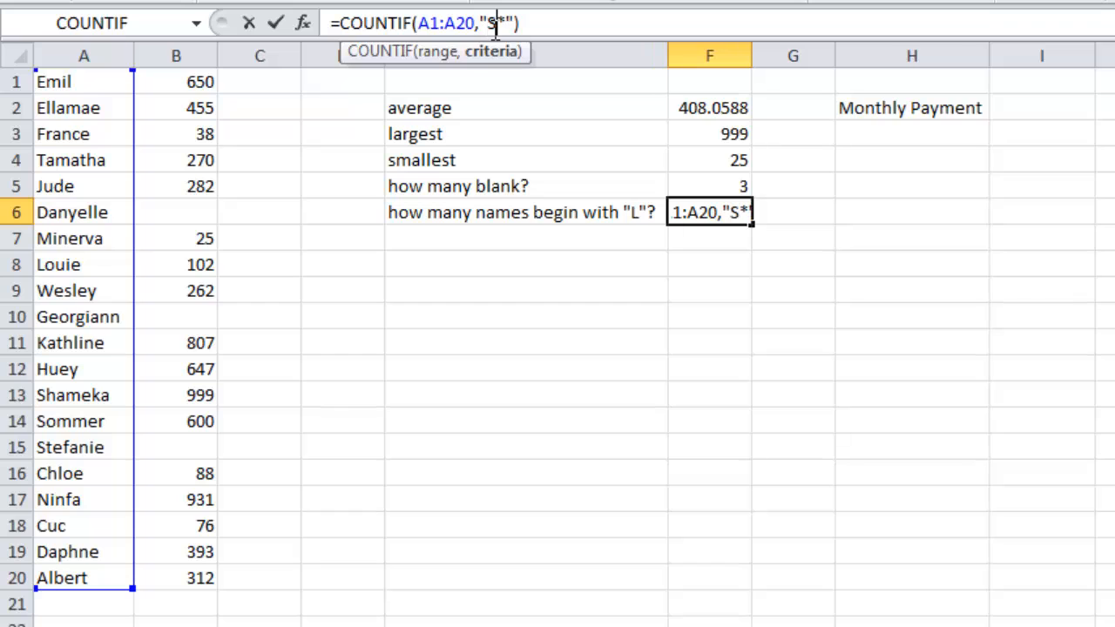
{"action": "key", "text": "Return"}
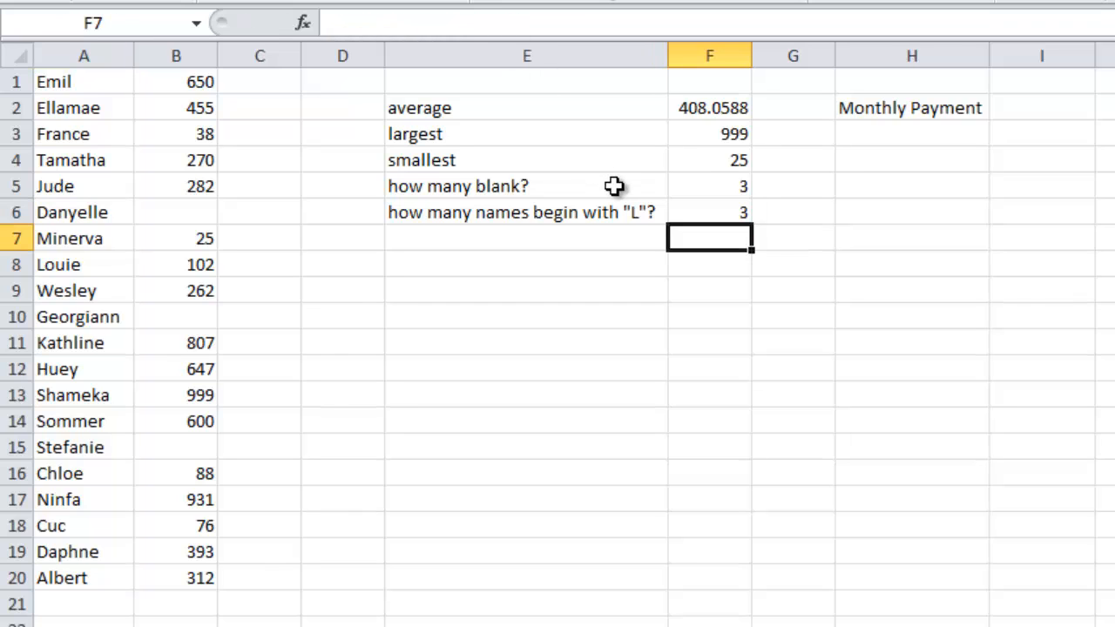
Narrow the COUNTIF criteria in F6 to names that match "Sh*".
{"action": "left_click", "coordinate": [714, 212]}
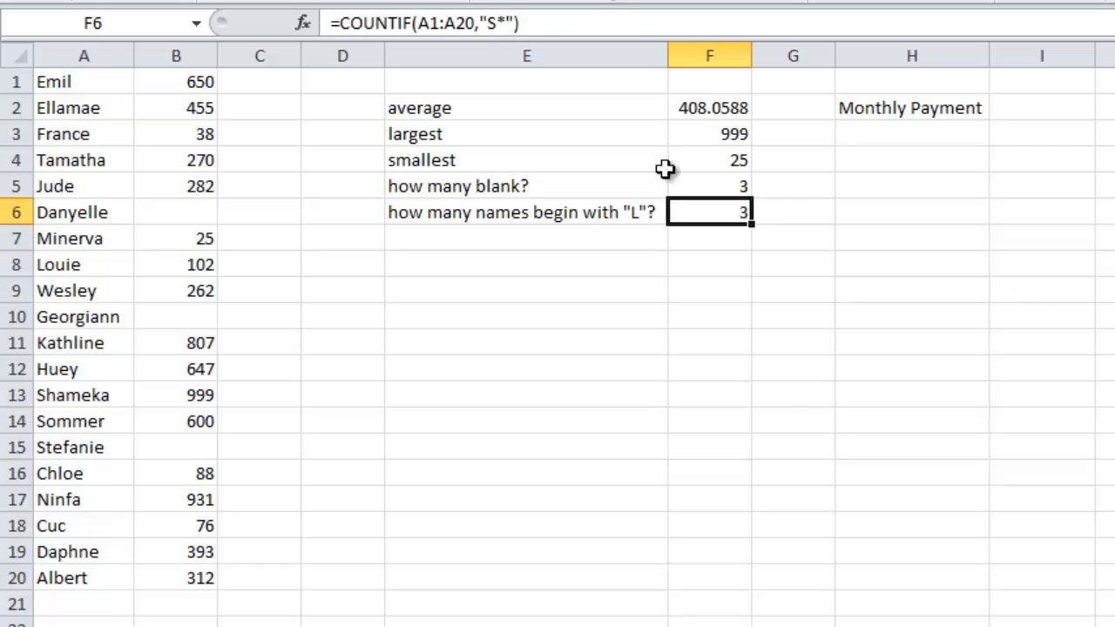
{"action": "left_click", "coordinate": [500, 23]}
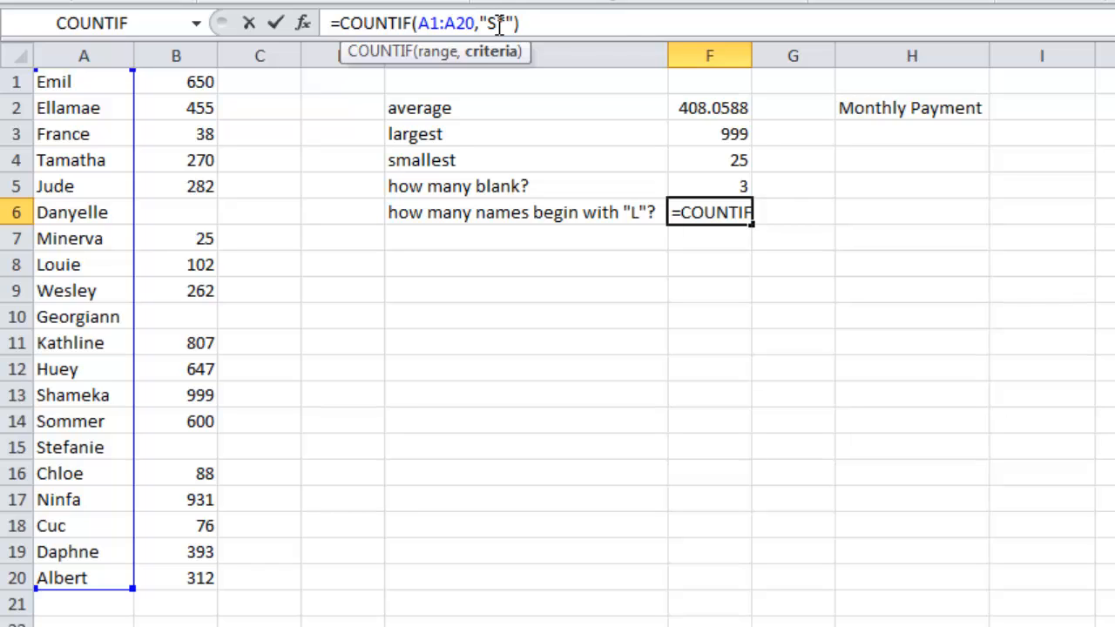
{"action": "type", "text": "*"}
{"action": "type", "text": "h"}
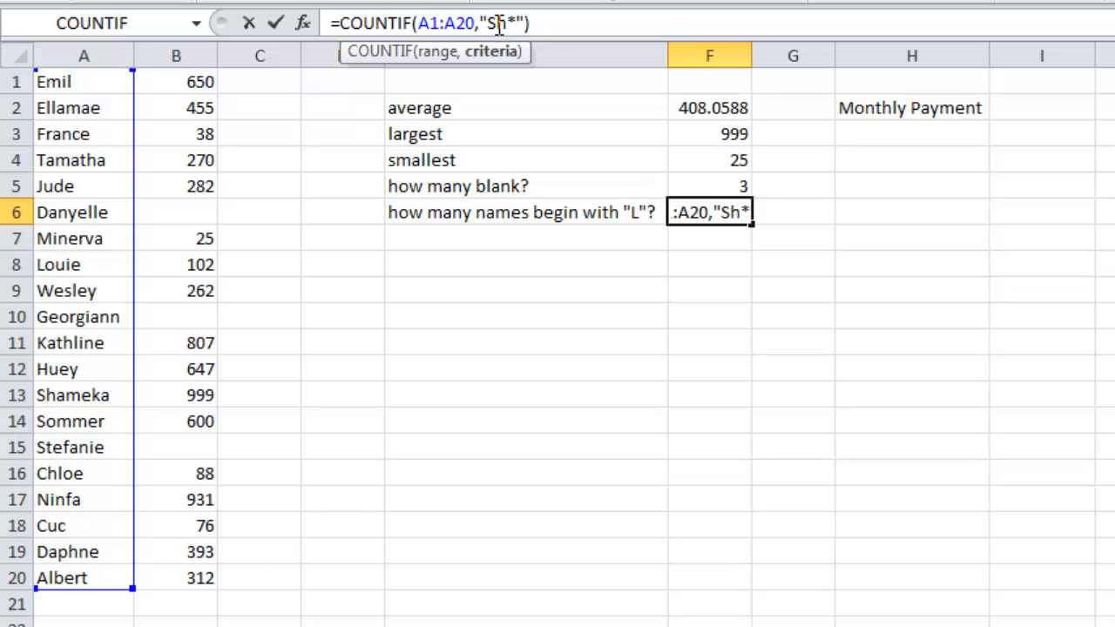
{"action": "key", "text": "Return"}
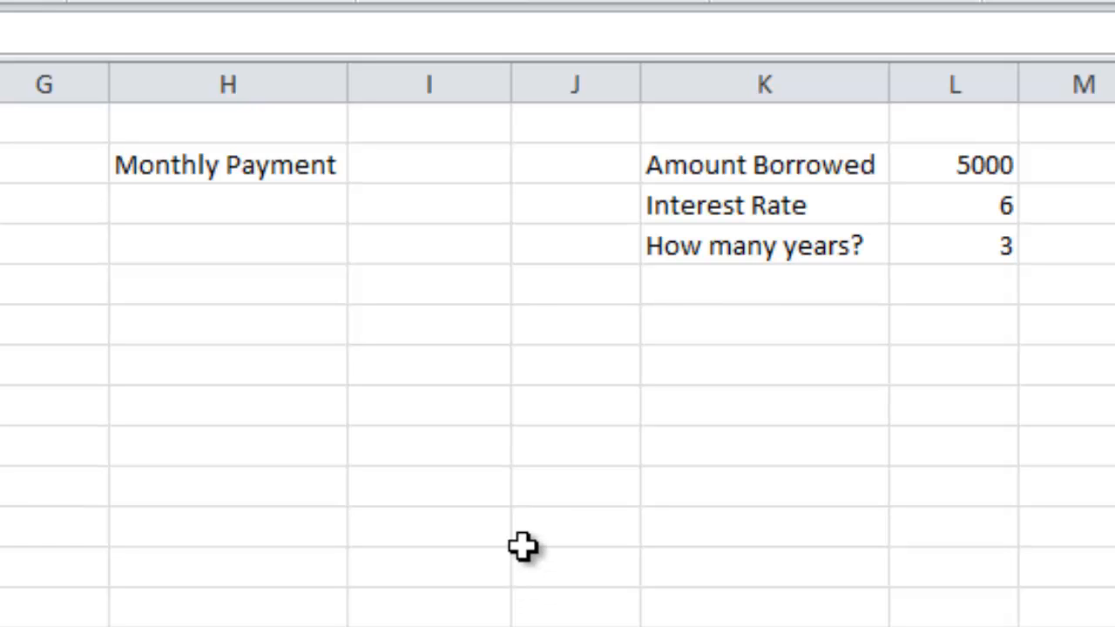
Search for a "payment" function for the cell beside Monthly Payment and insert PMT there.
{"action": "left_click", "coordinate": [386, 171]}
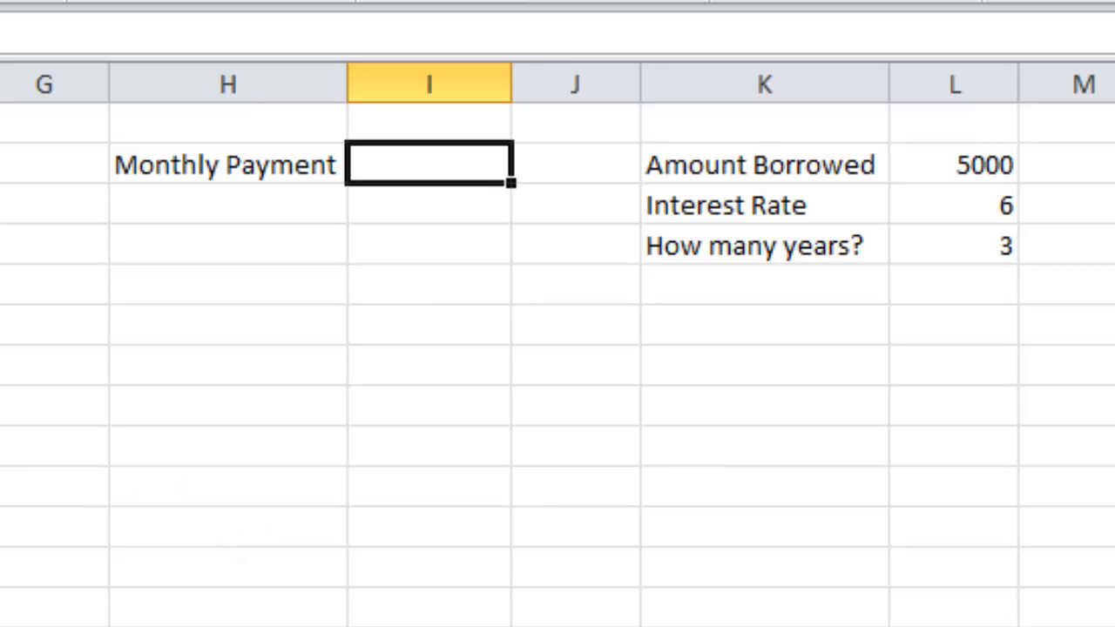
{"action": "left_click", "coordinate": [105, 2]}
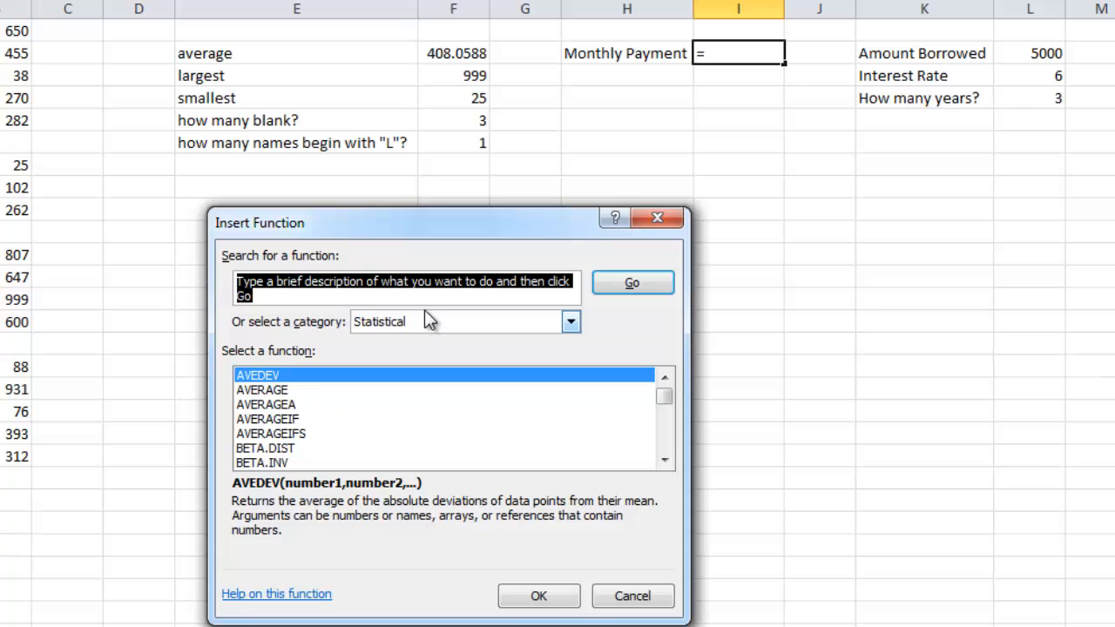
{"action": "type", "text": "paymen"}
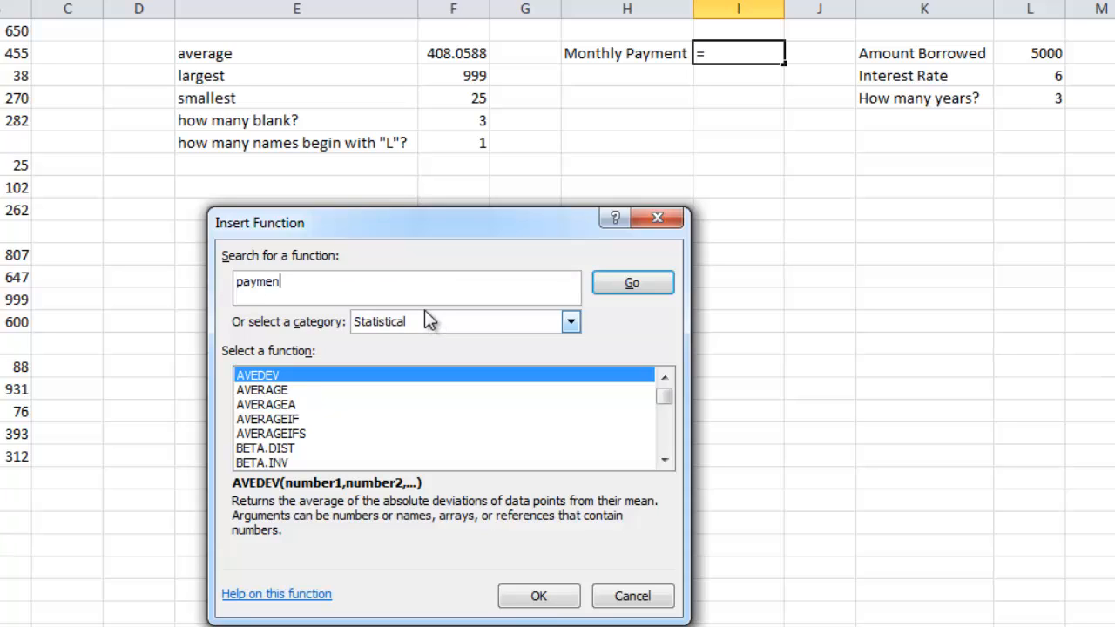
{"action": "type", "text": "t"}
{"action": "key", "text": "Return"}
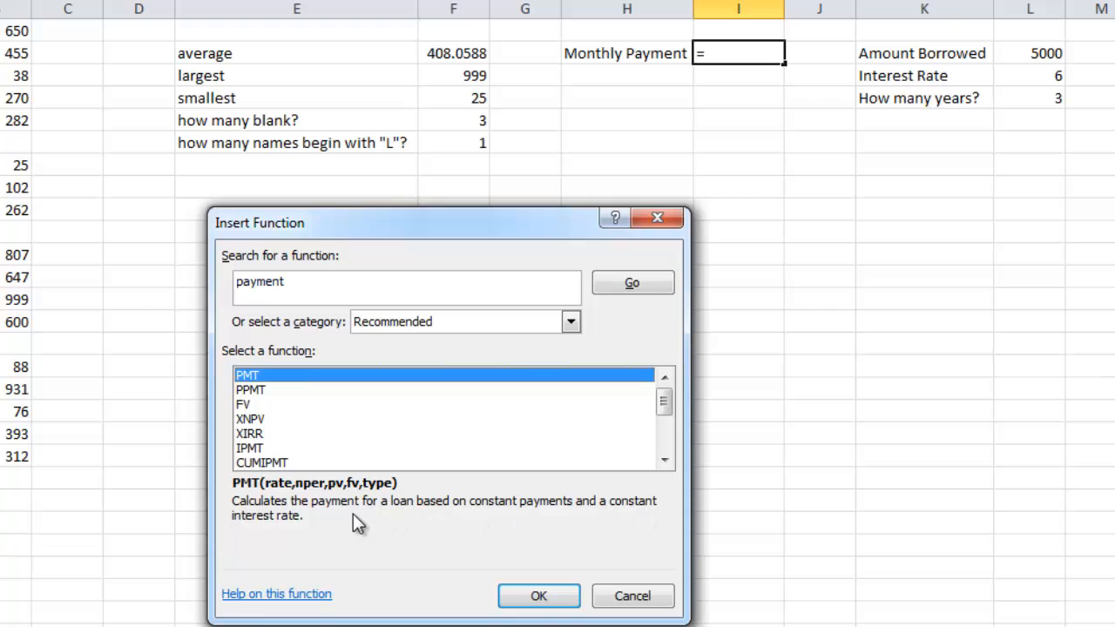
{"action": "left_click", "coordinate": [540, 595]}
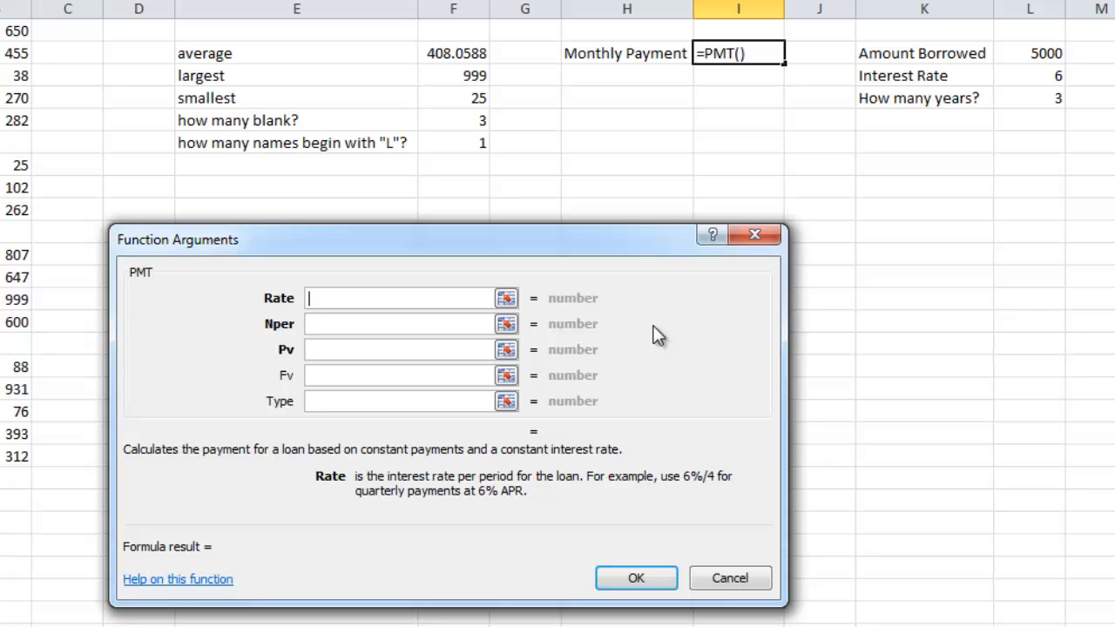
Set the PMT rate to the monthly interest rate, (L3*.01)/12.
{"action": "left_click", "coordinate": [1033, 76]}
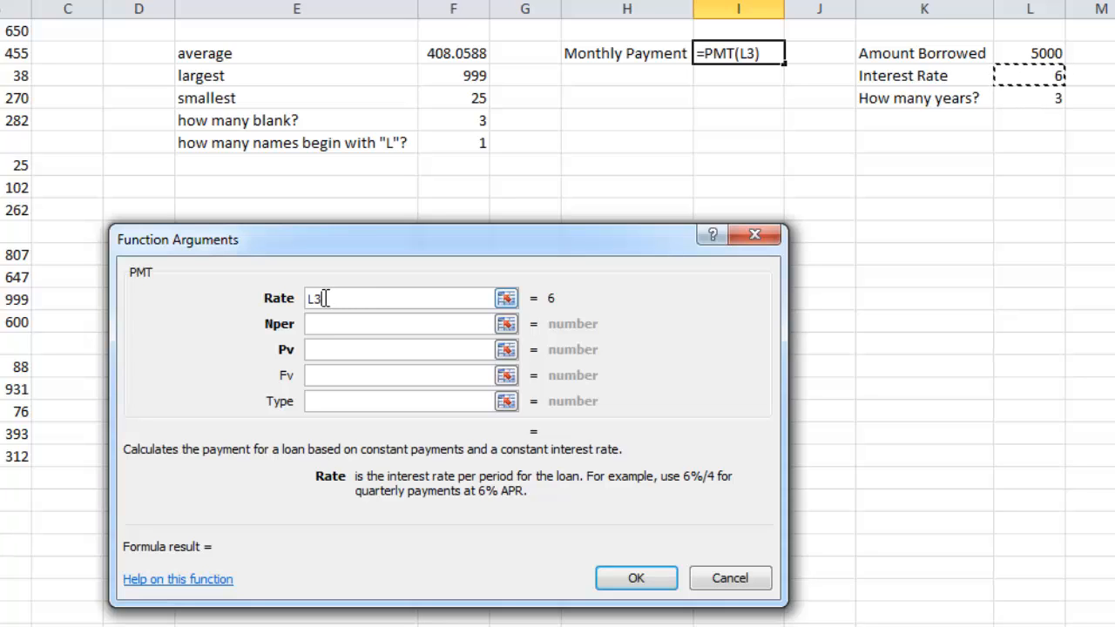
{"action": "type", "text": "*.01"}
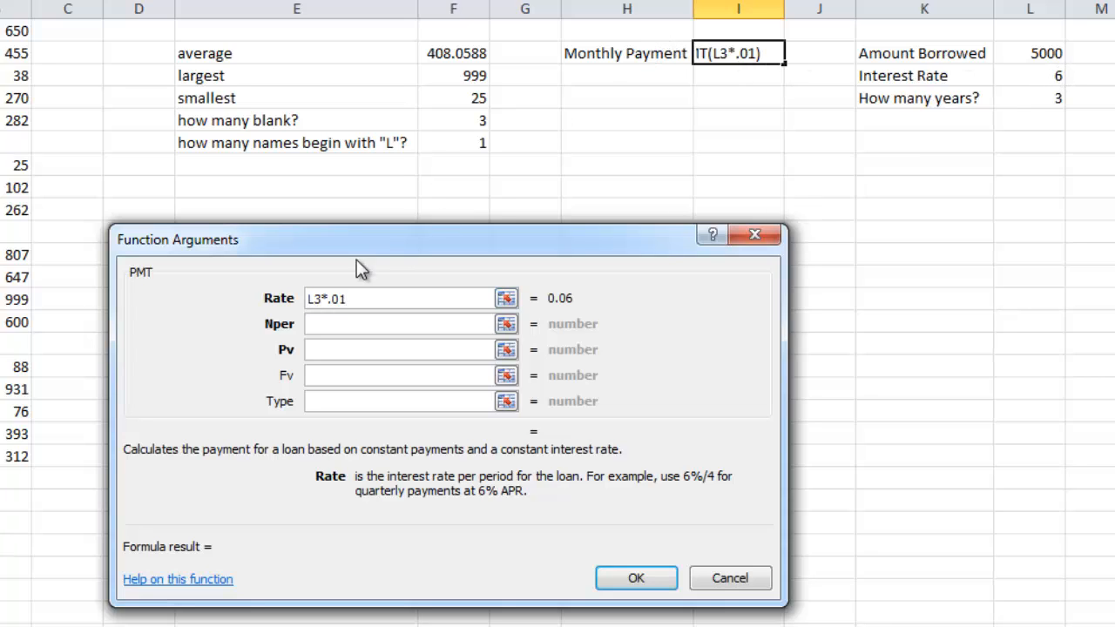
{"action": "left_click", "coordinate": [310, 298]}
{"action": "type", "text": "("}
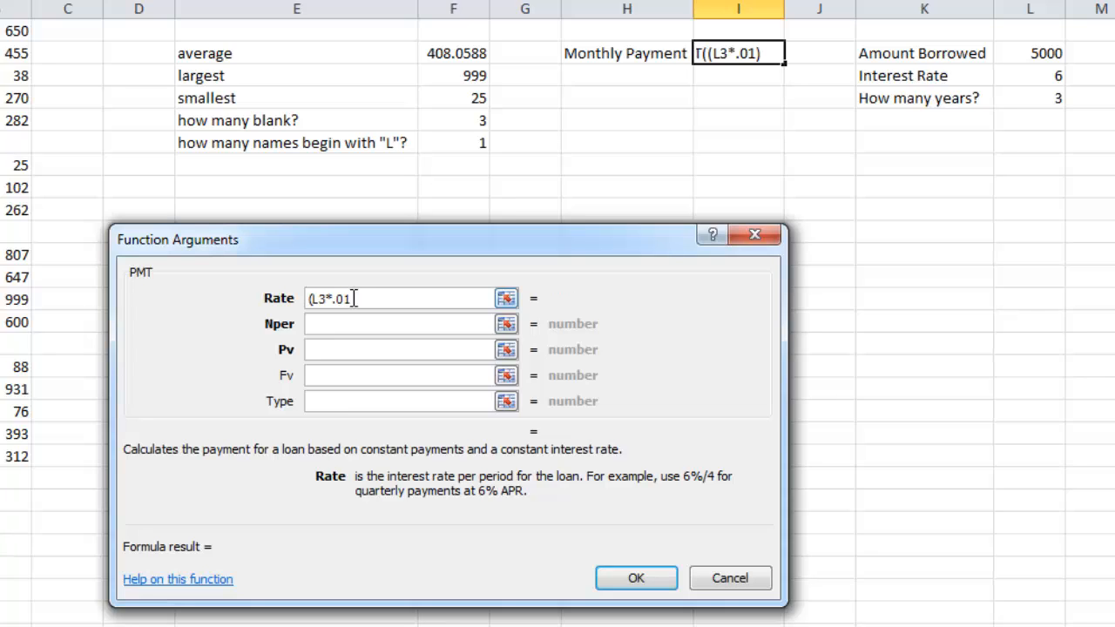
{"action": "type", "text": ")"}
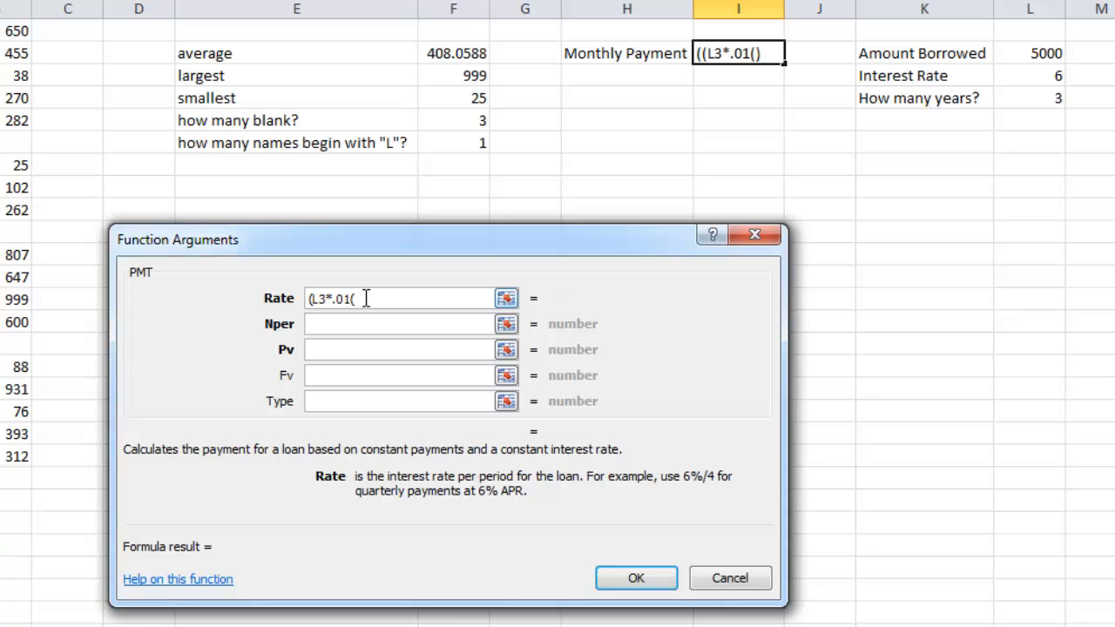
{"action": "type", "text": "/12"}
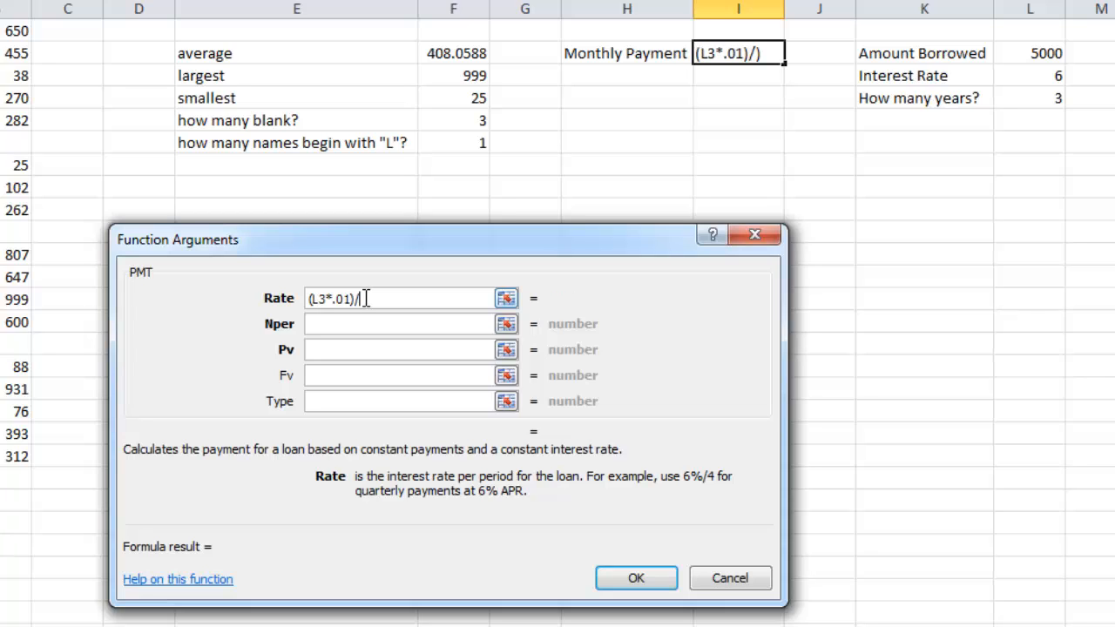
Set Nper to L4*12 and Pv to the amount borrowed in L2, and complete the PMT formula.
{"action": "left_click", "coordinate": [467, 325]}
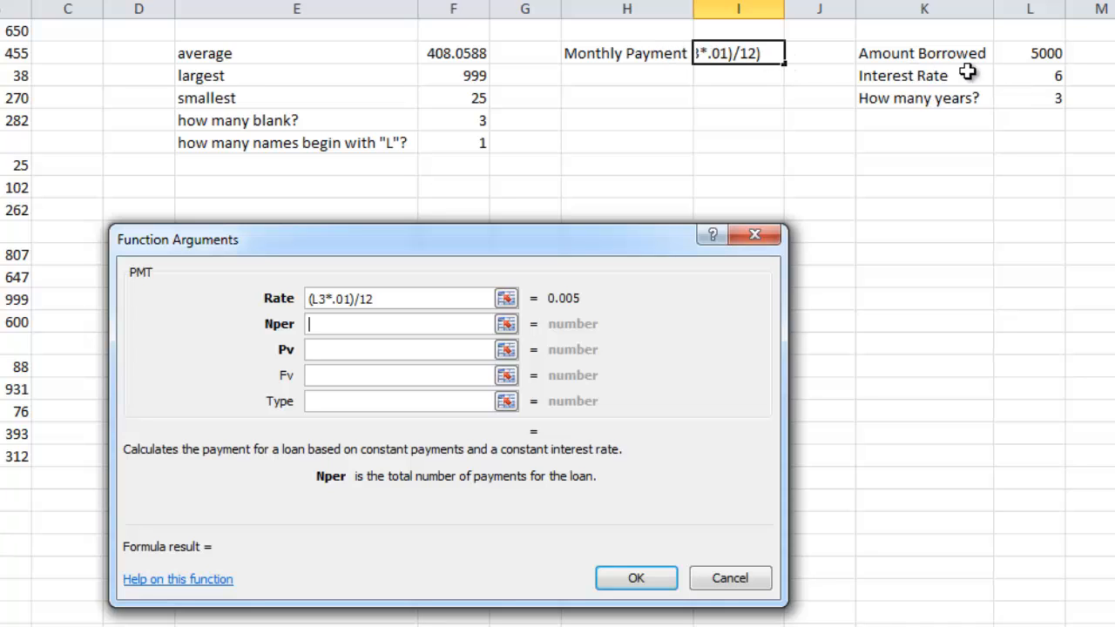
{"action": "left_click", "coordinate": [1012, 100]}
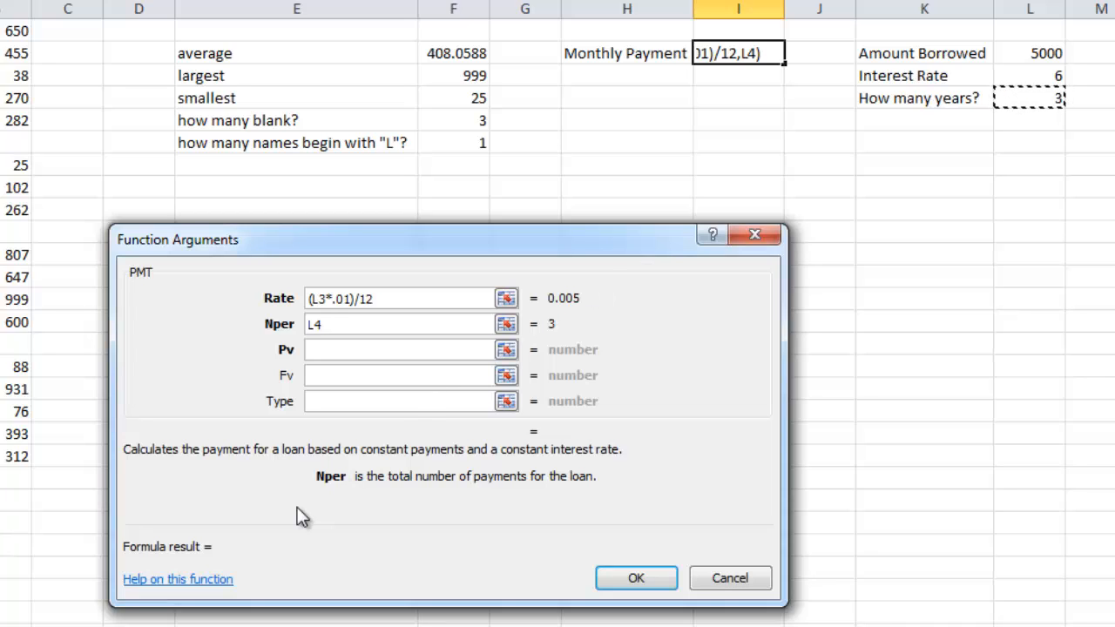
{"action": "type", "text": "*12"}
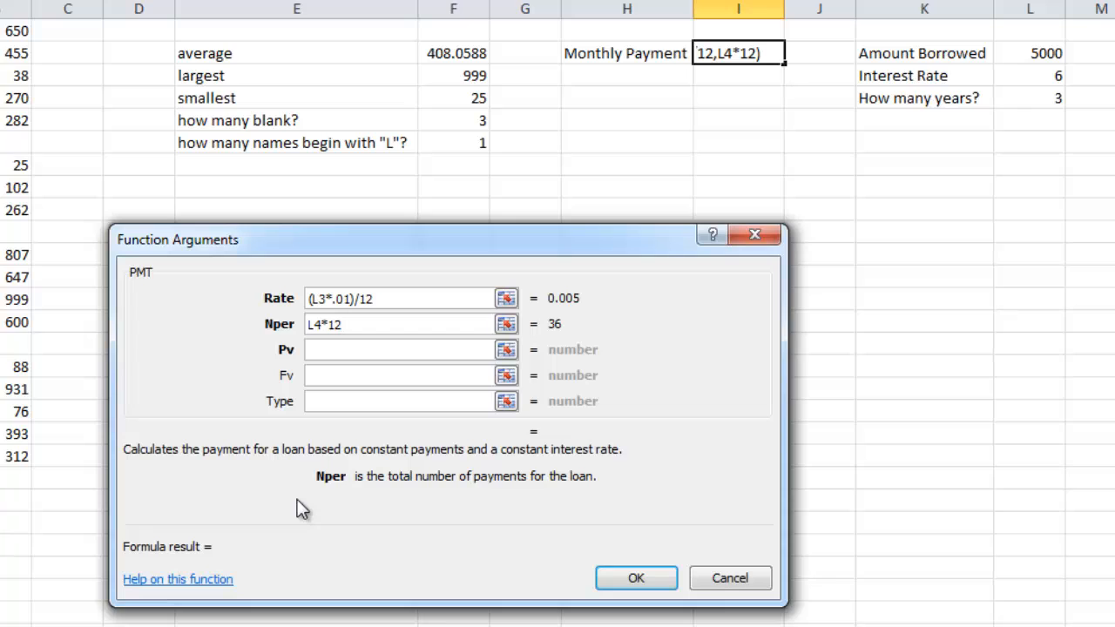
{"action": "left_click", "coordinate": [406, 348]}
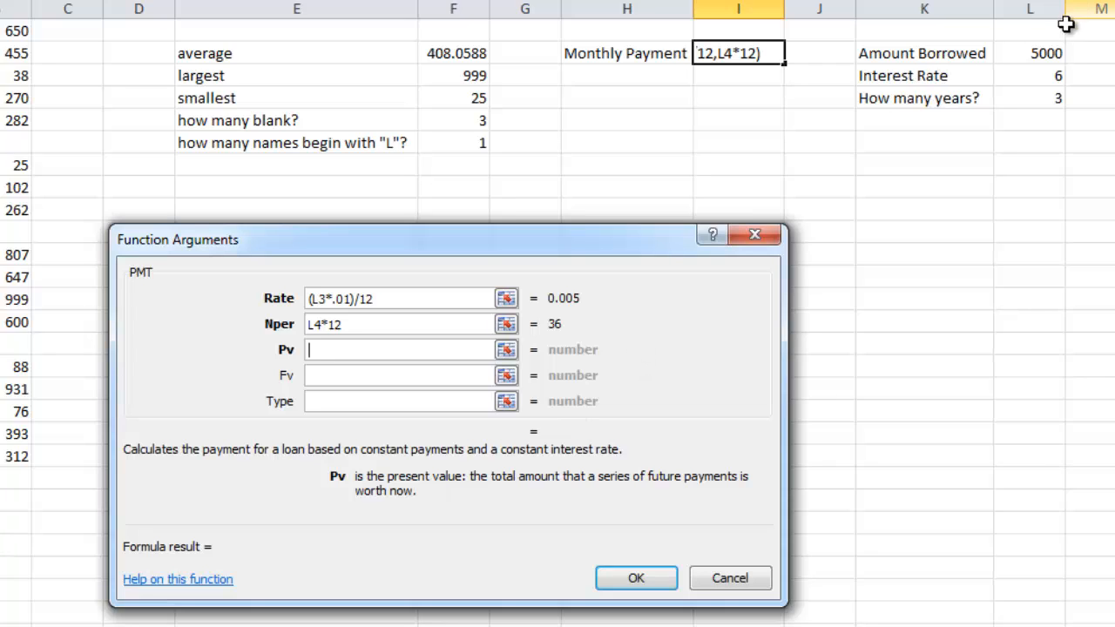
{"action": "left_click", "coordinate": [1019, 54]}
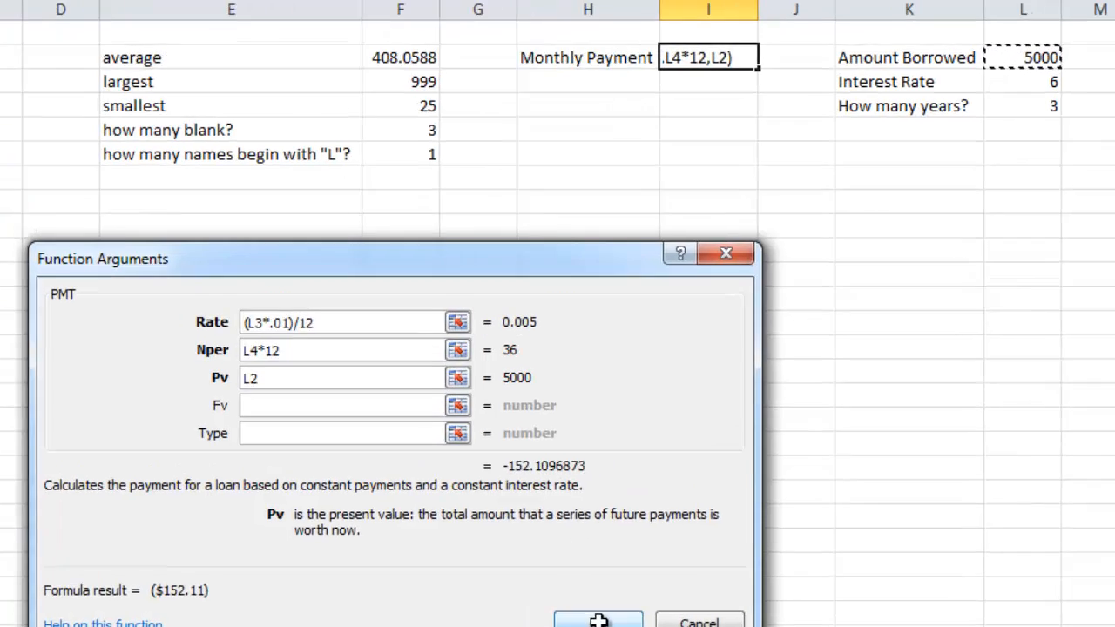
{"action": "left_click", "coordinate": [636, 579]}
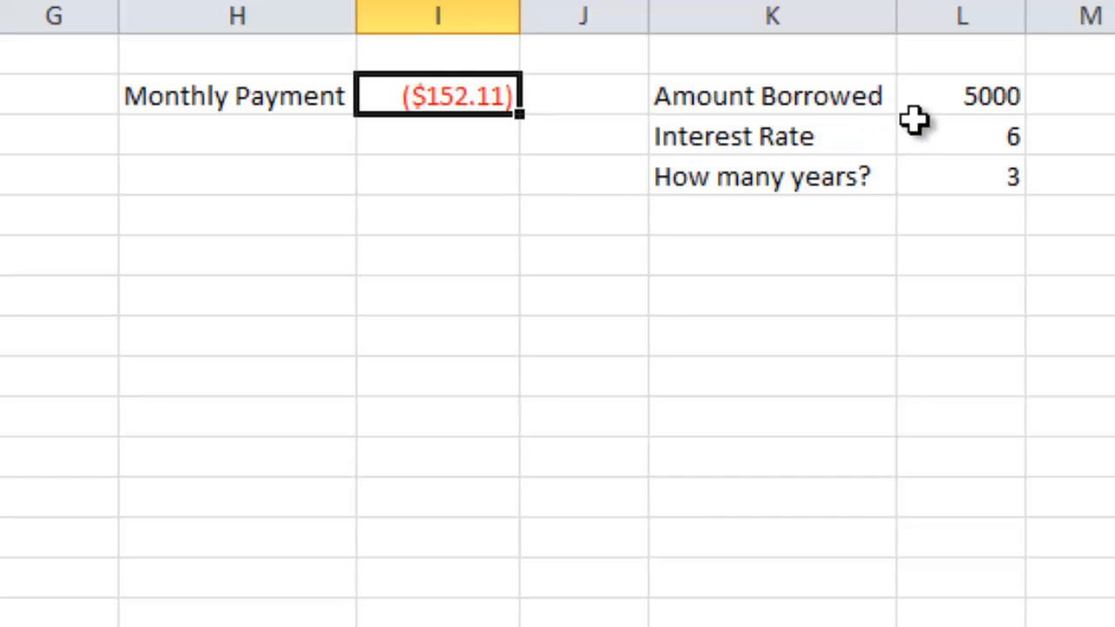
Change the loan's interest rate in L3 to 9 to recalculate the monthly payment.
{"action": "left_click", "coordinate": [950, 136]}
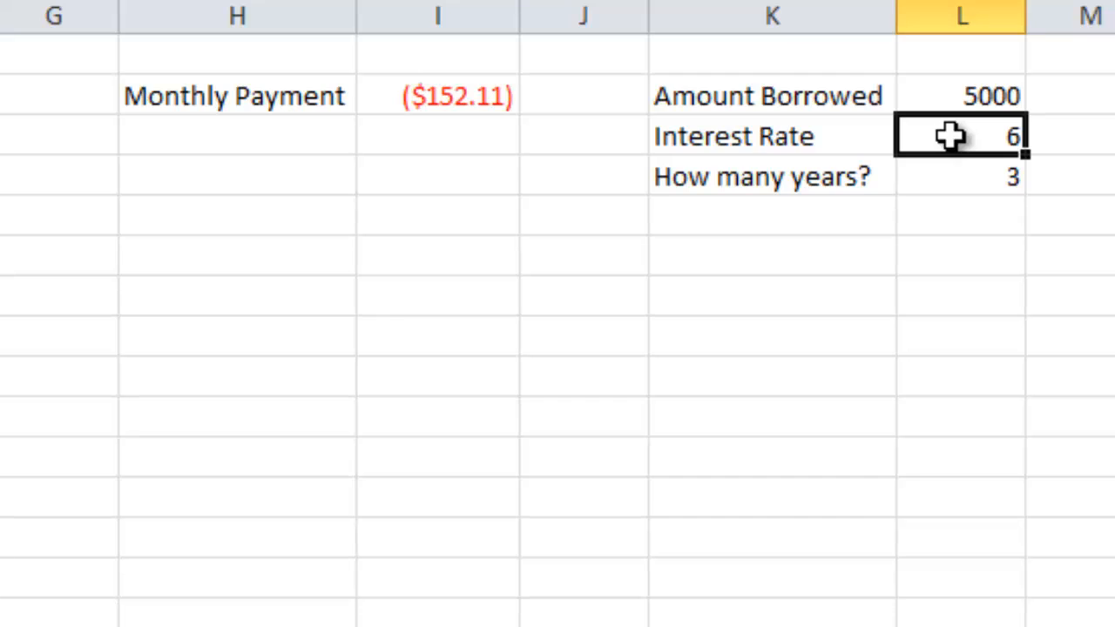
{"action": "type", "text": "9"}
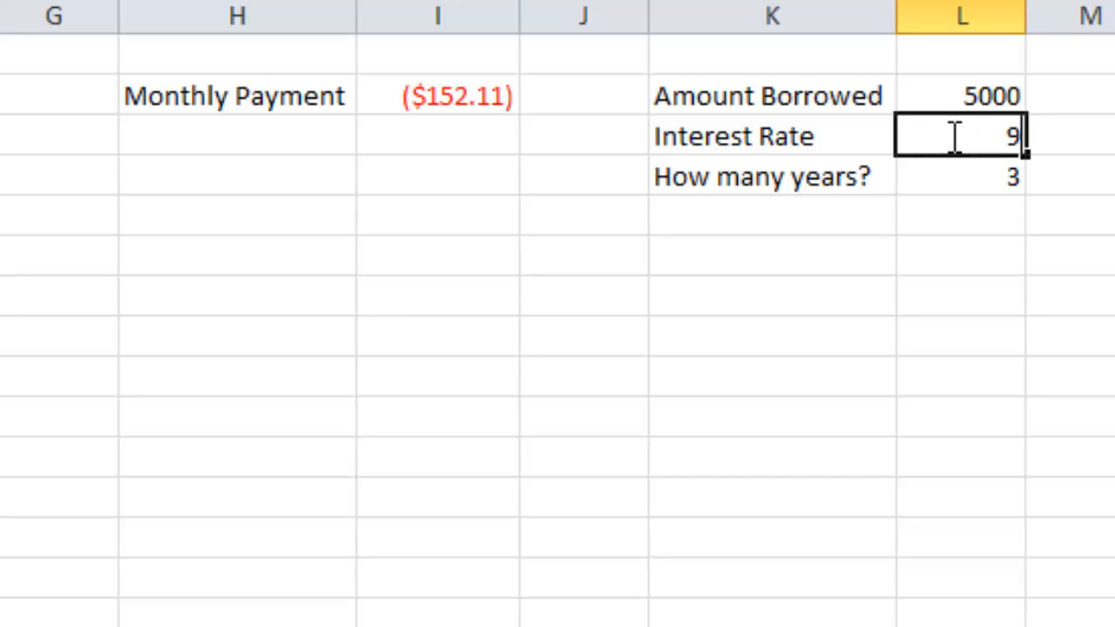
{"action": "key", "text": "Return"}
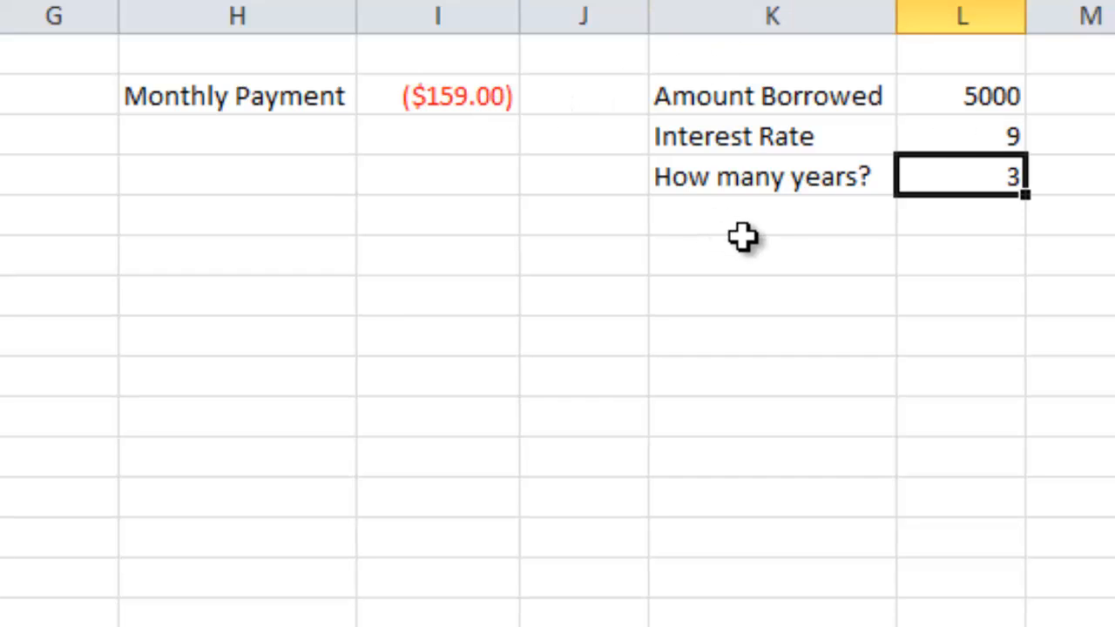
Change the number of years for the loan in L4 to 1.
{"action": "double_click", "coordinate": [945, 177]}
{"action": "key", "text": "BackSpace"}
{"action": "type", "text": "1"}
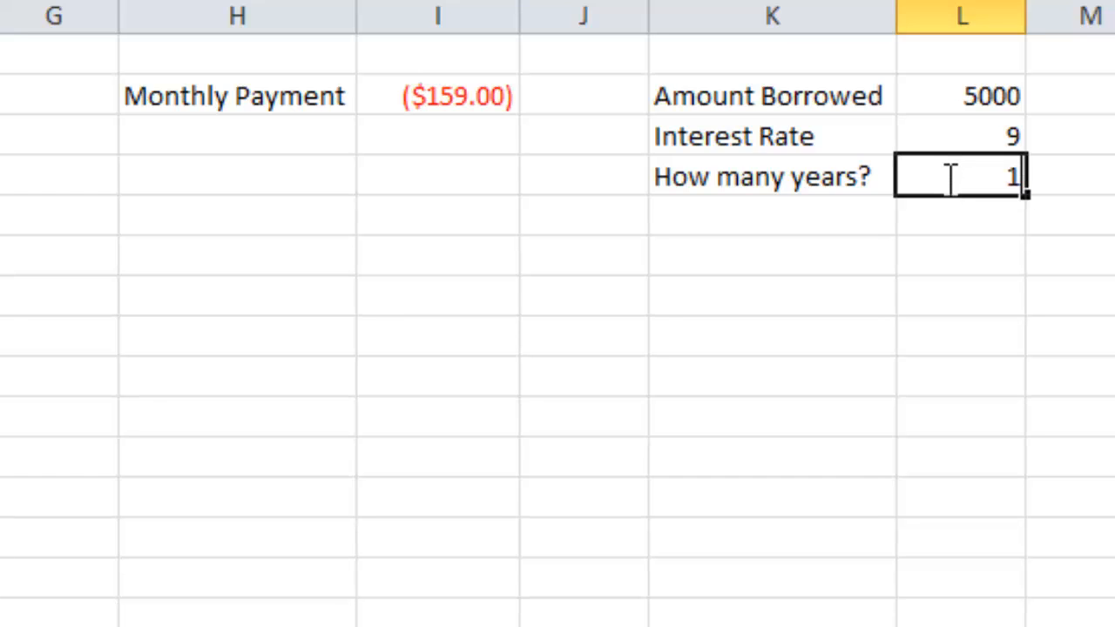
{"action": "key", "text": "Return"}
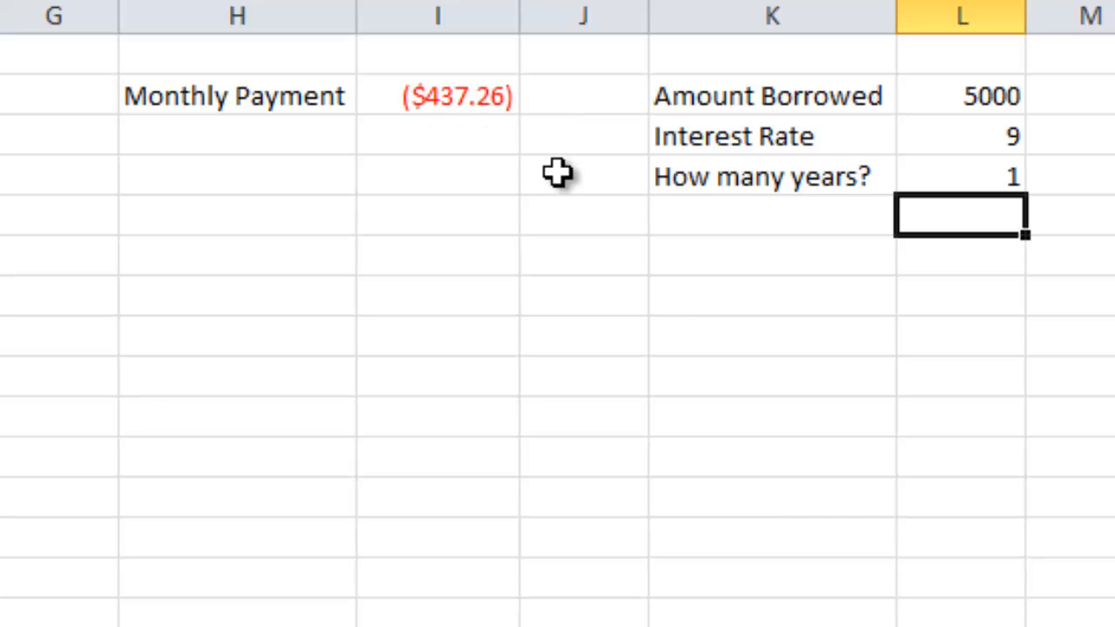
Set the amount borrowed in L2 to 10000 and the number of years in L4 to 5.
{"action": "left_click", "coordinate": [964, 93]}
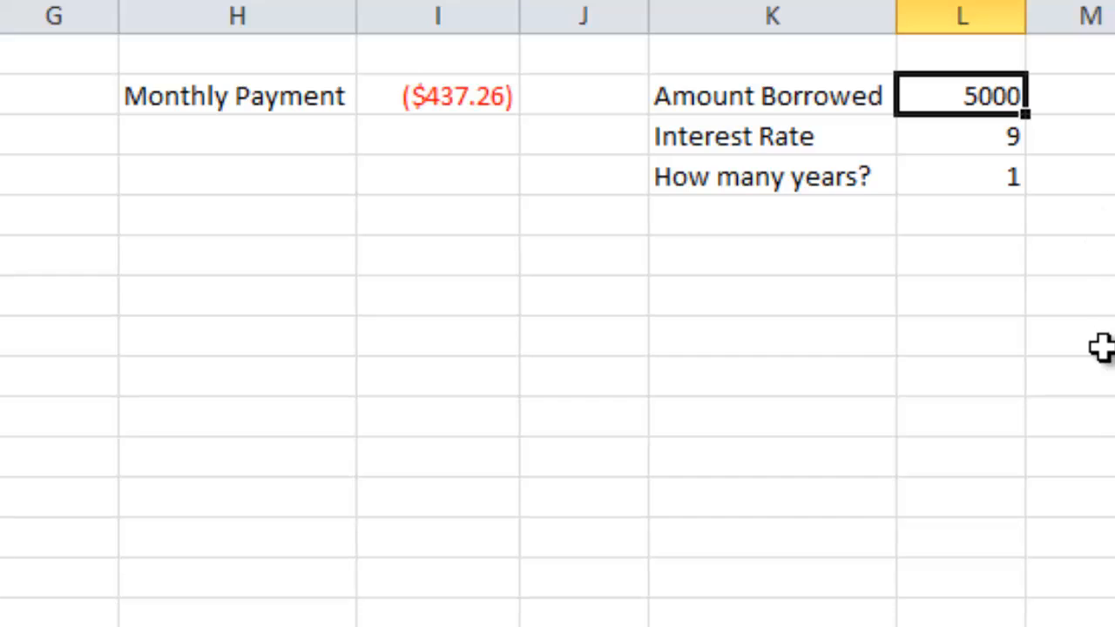
{"action": "type", "text": "10000"}
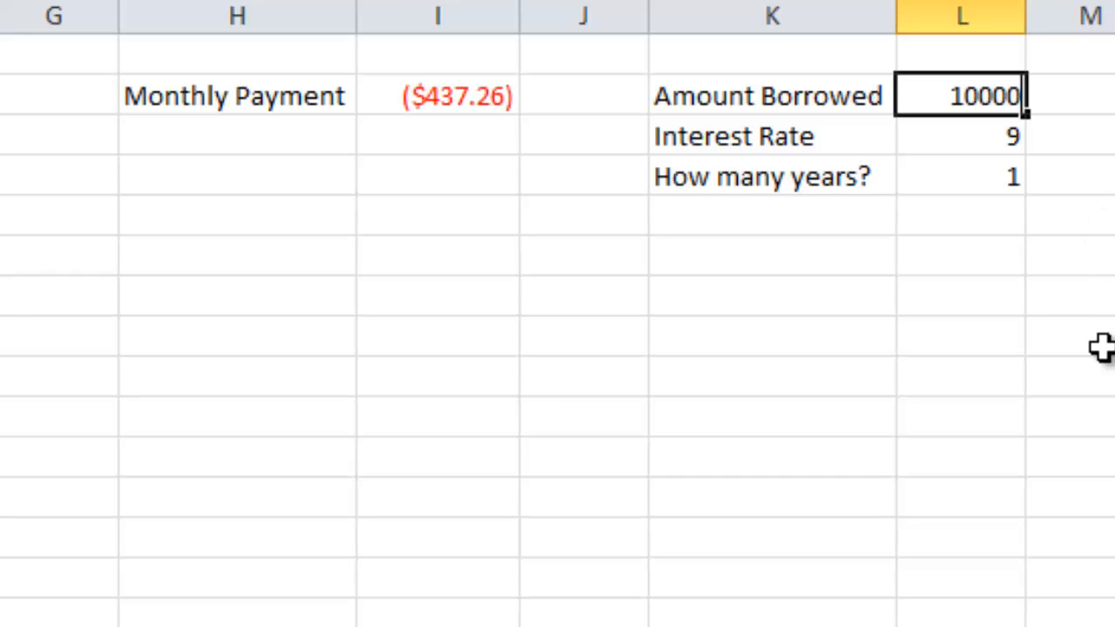
{"action": "key", "text": "Return"}
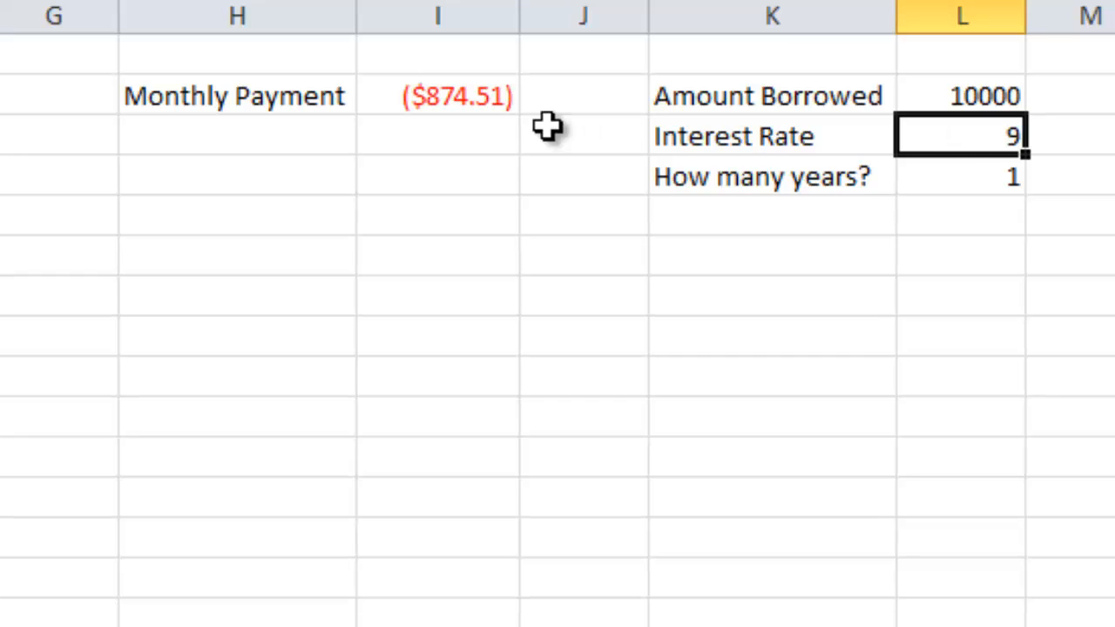
{"action": "left_click", "coordinate": [945, 185]}
{"action": "type", "text": "5"}
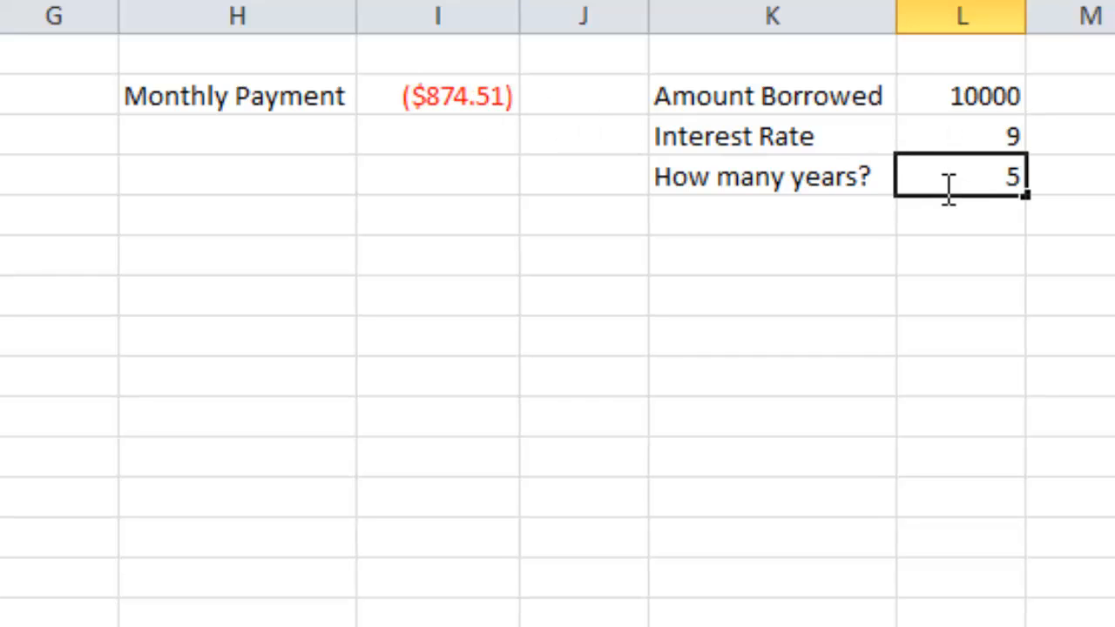
{"action": "key", "text": "Return"}
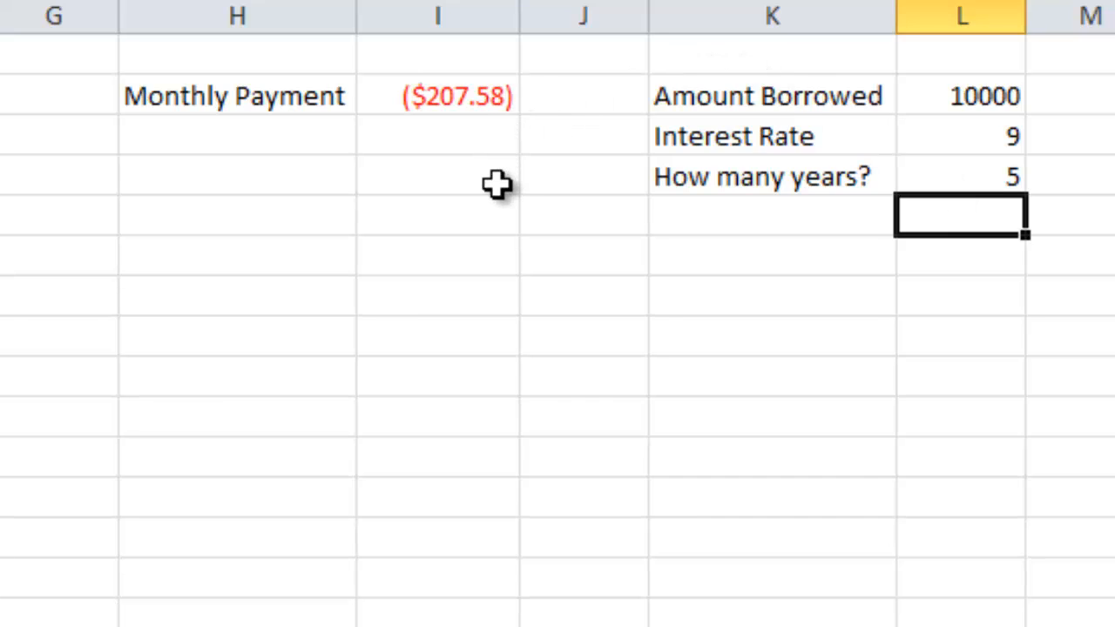